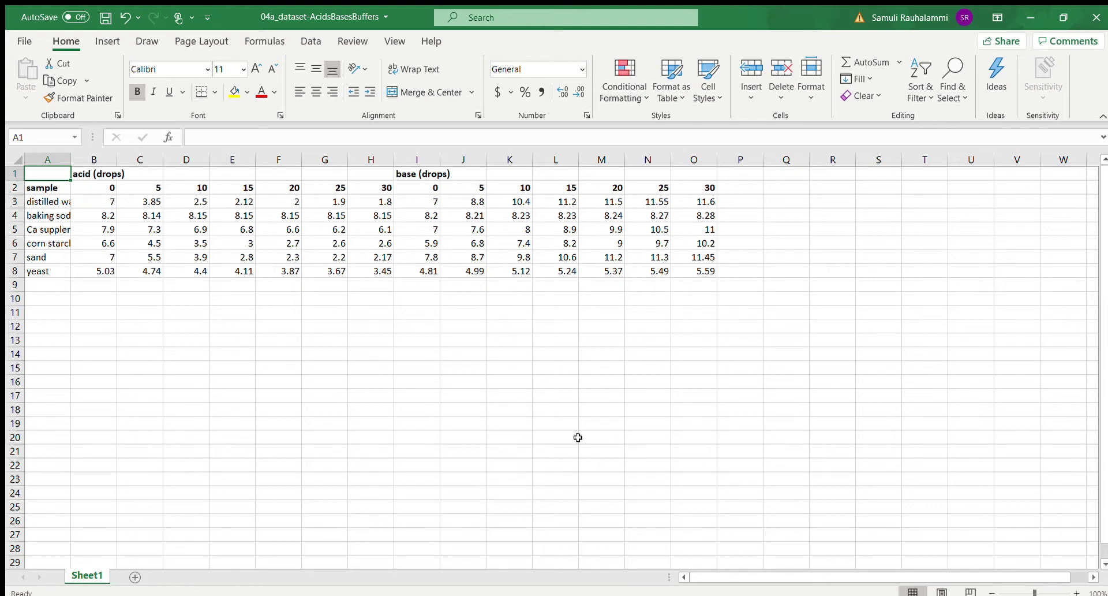
Enlarge the worksheet view to 150%
left_click(1073, 591)
left_click(1074, 592)
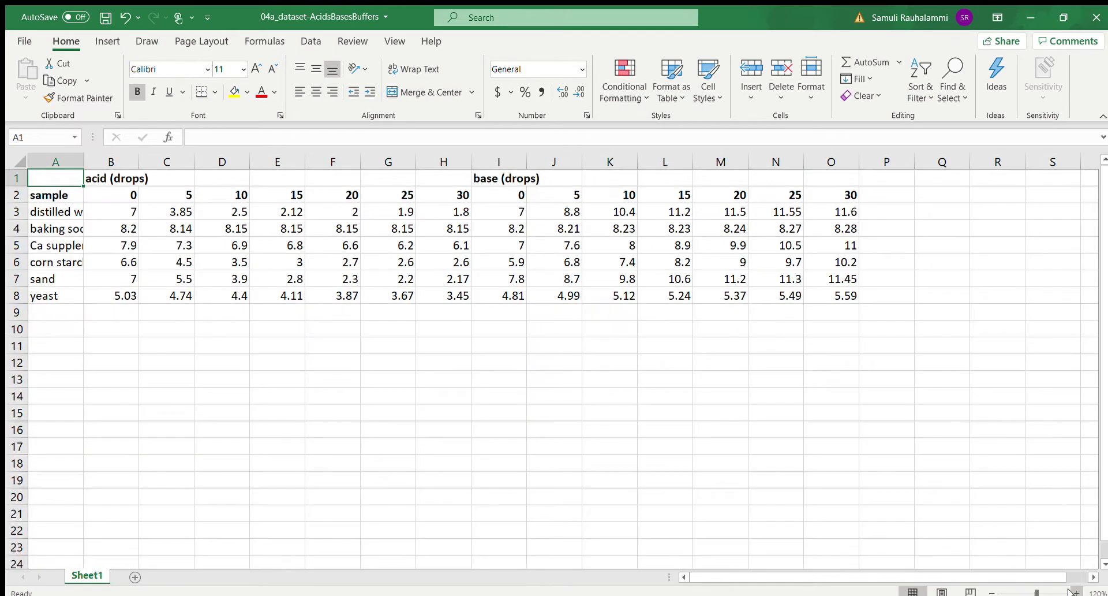
left_click(1074, 592)
left_click(1073, 592)
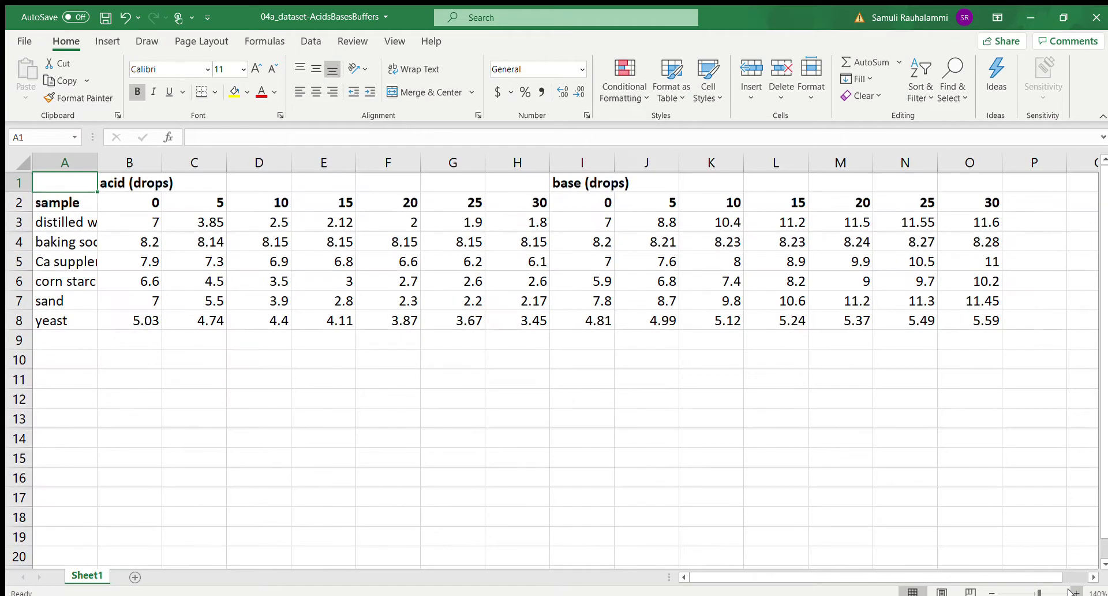
left_click(1073, 592)
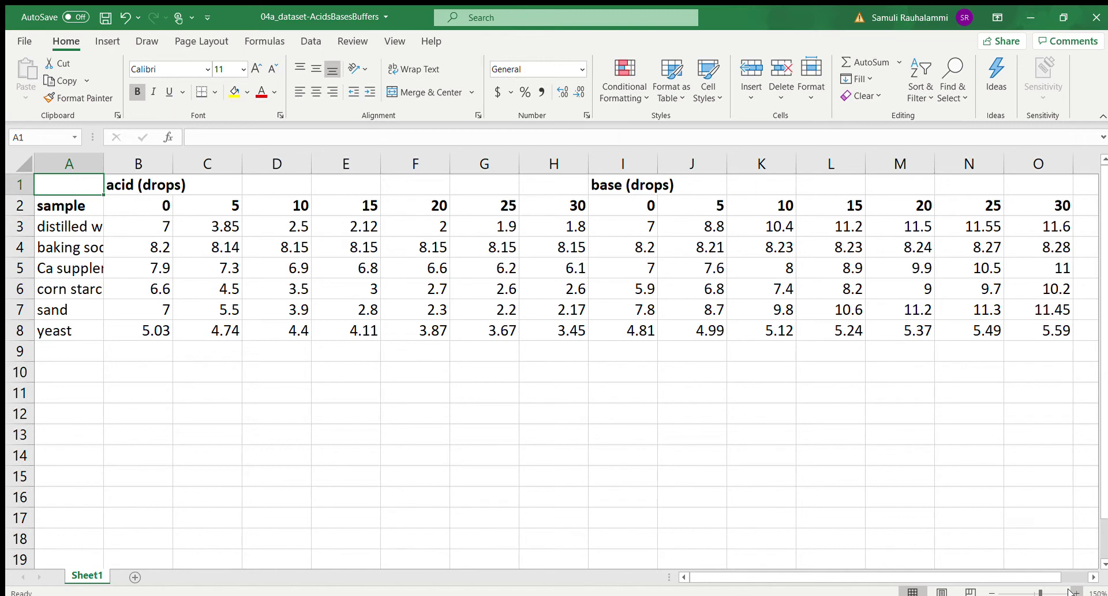
Examine the sample names listed in column A, from the header row down to yeast
key("Down")
key("Down")
key("Down")
key("Down")
key("Down")
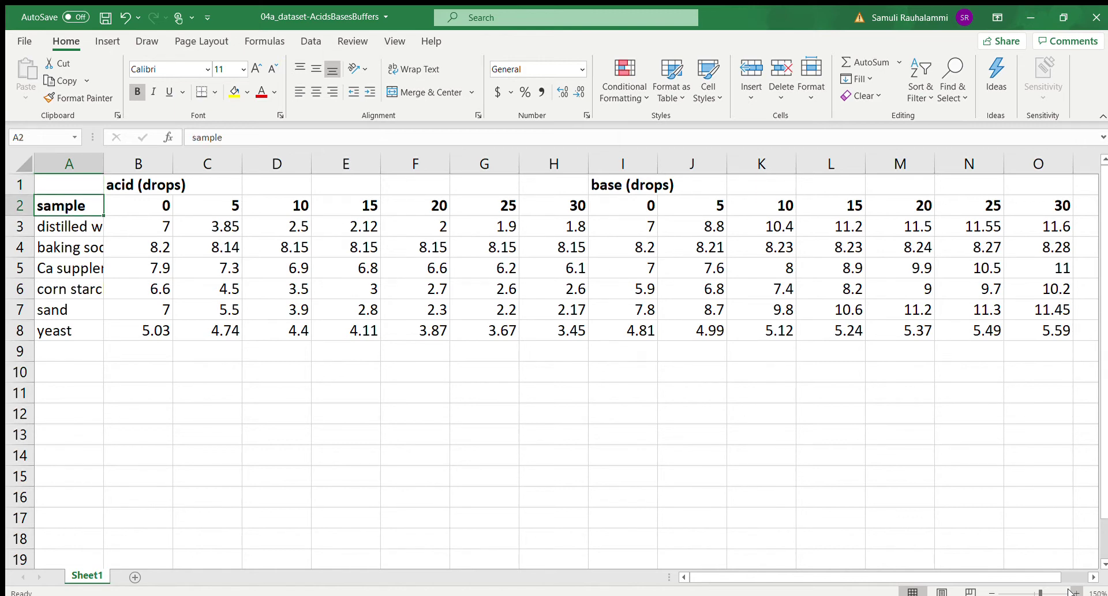
key("Down")
key("Down")
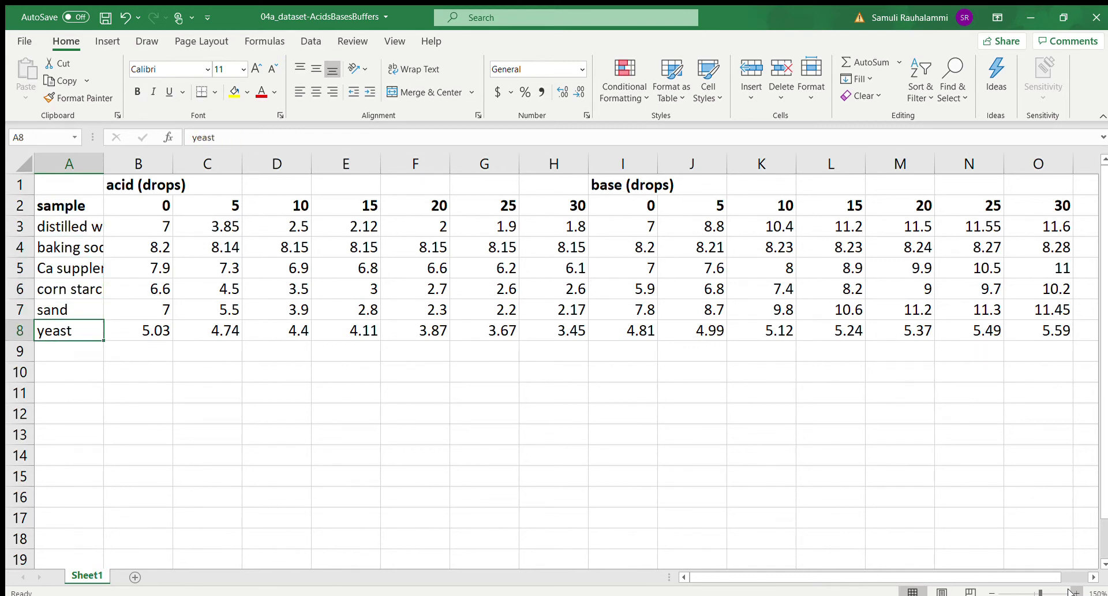
key("Up")
key("Up")
key("Up")
key("Up")
key("Up")
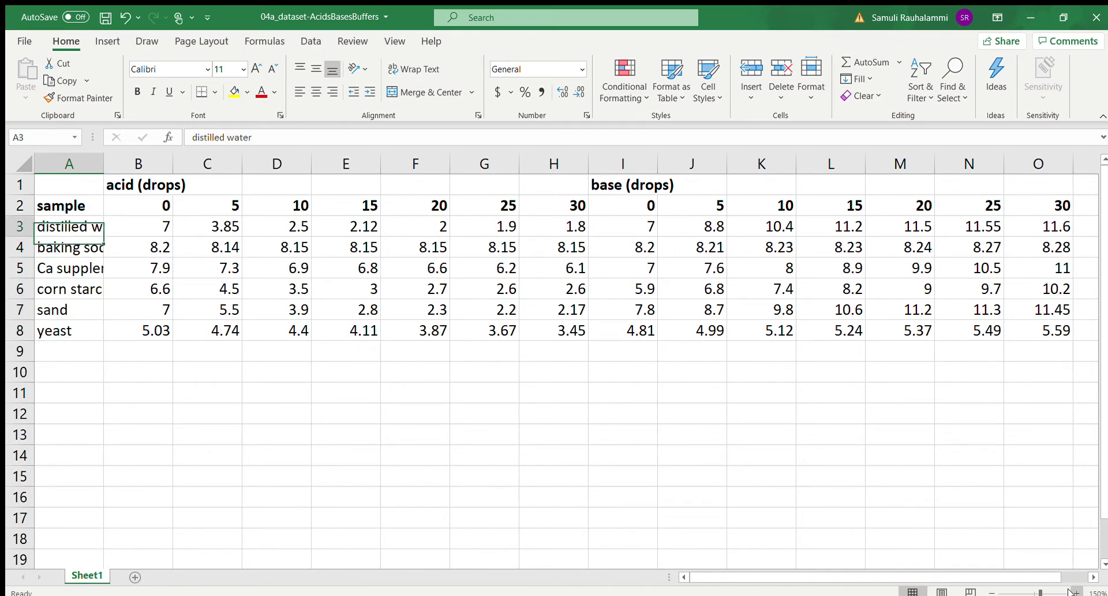
key("Up")
Examine the drop amounts across row 2 for the acid block and the start of the base block
key("Right")
key("Right")
key("Right")
key("Right")
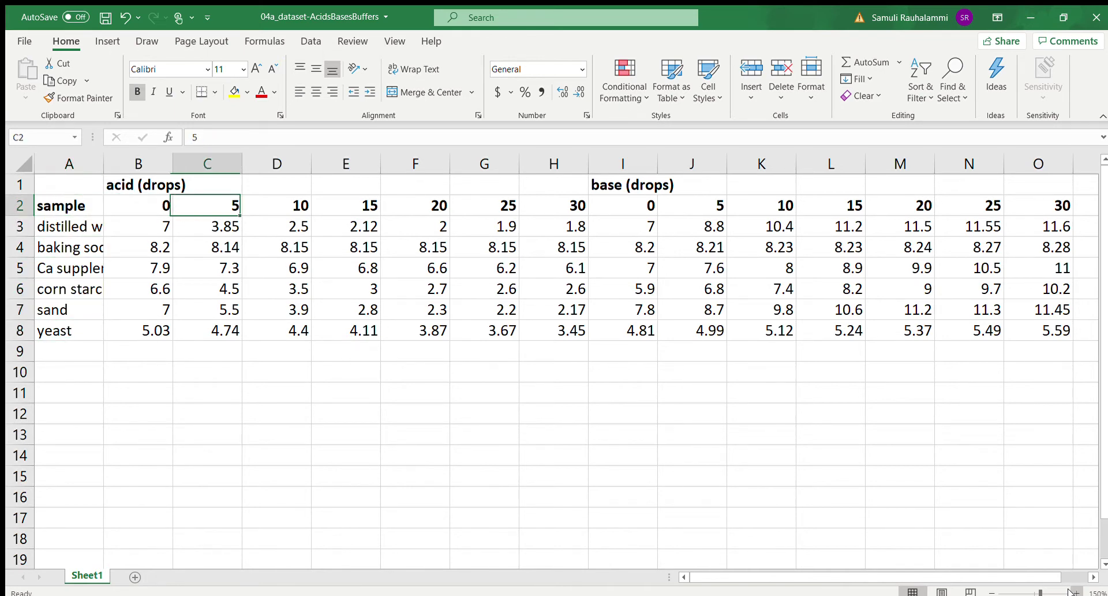
key("Right")
key("Right")
key("Right")
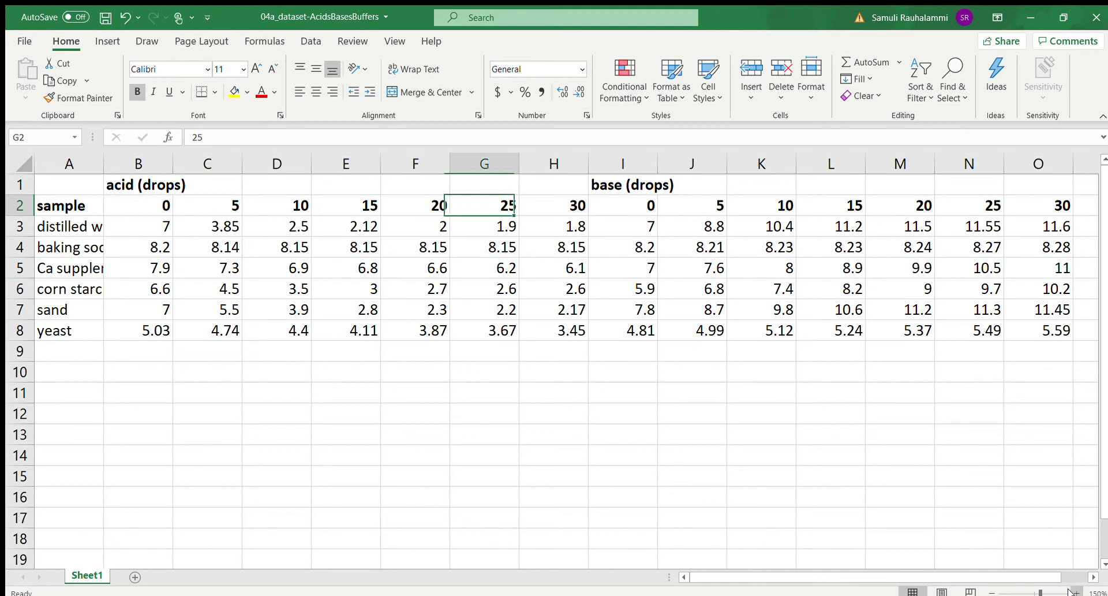
key("Right")
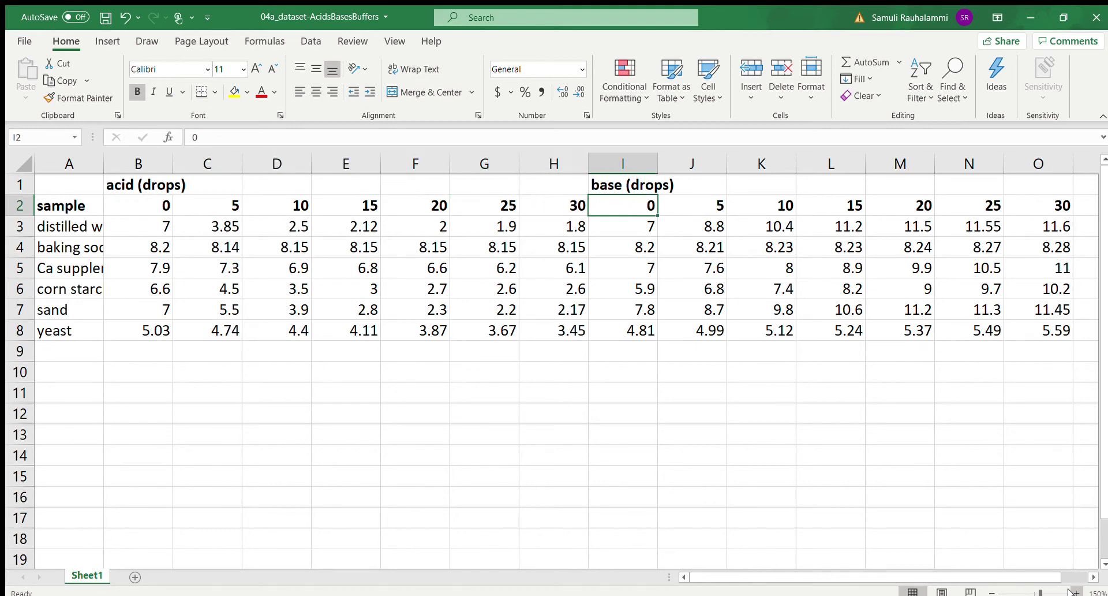
key("Up")
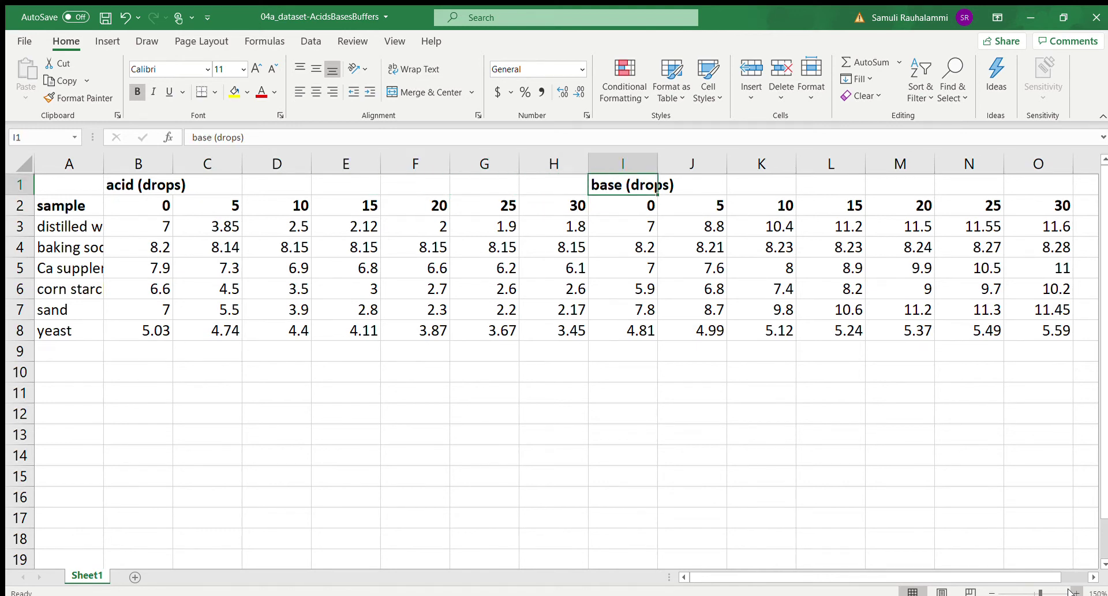
key("Down")
key("Left")
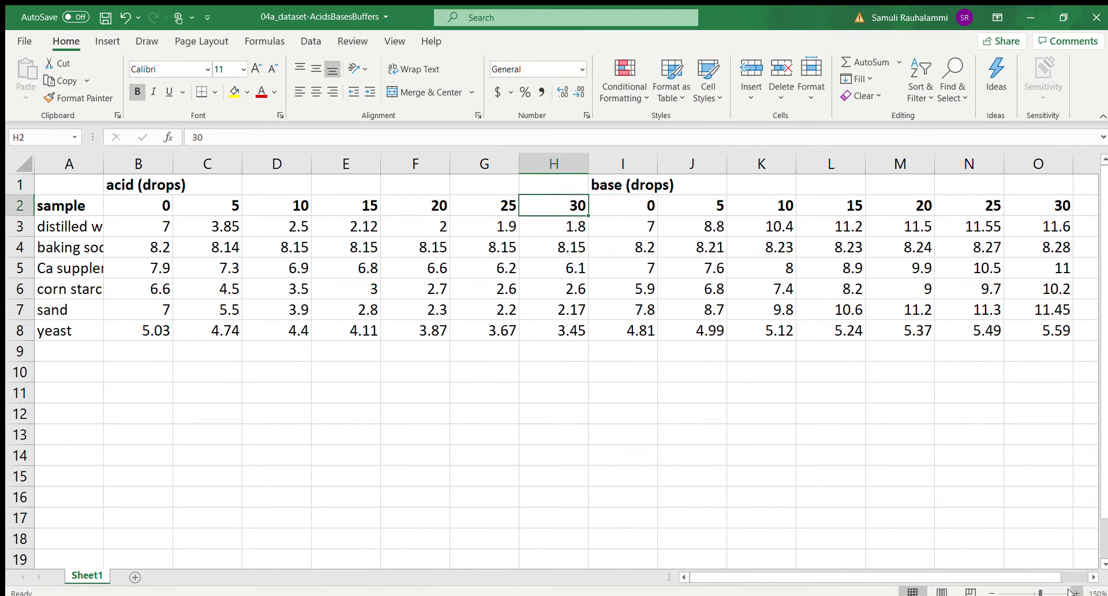
Insert a scatter chart with smooth lines and markers from the acid data in A2:H8, including the sample names and drop amounts
key("Down")
key("Down")
key("Down")
key("Down")
key("Down")
key("Down")
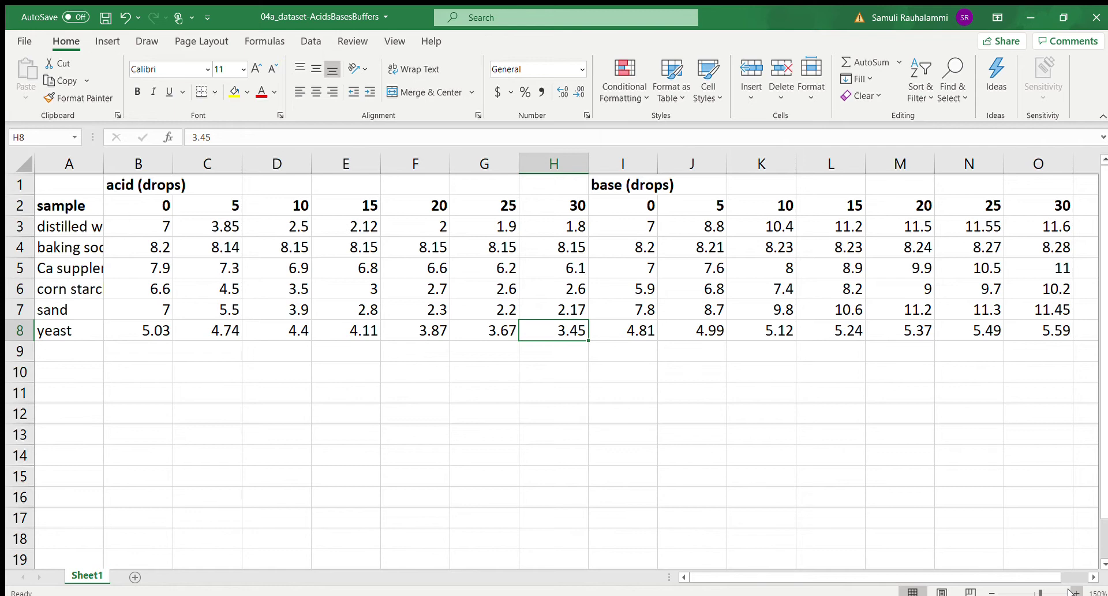
key("shift+Up")
key("shift+Up")
key("shift+Up")
key("shift+Up")
key("shift+Up")
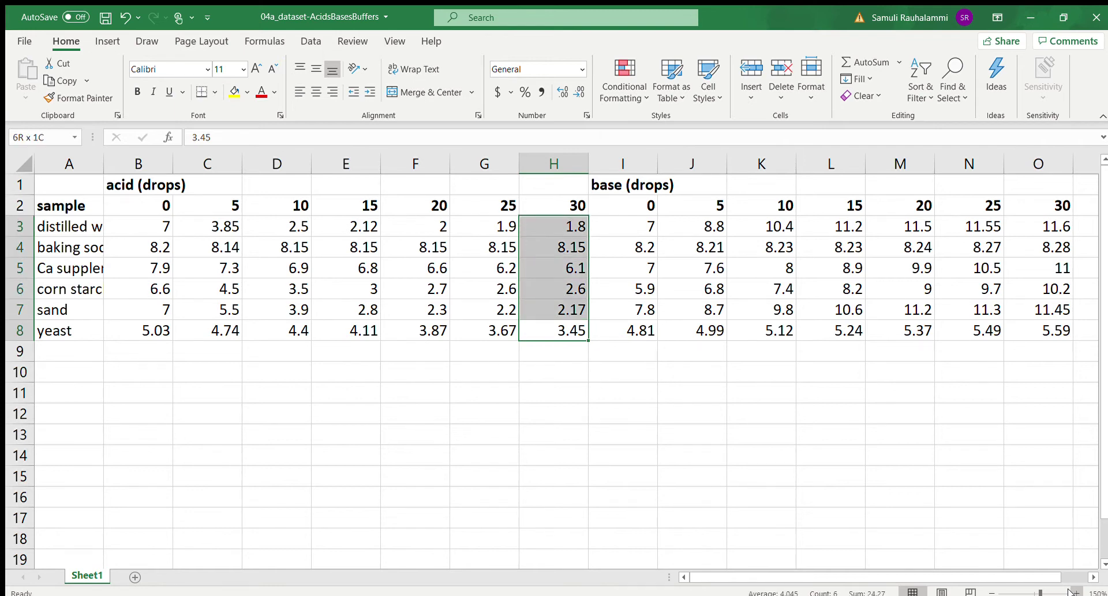
key("shift+Up")
key("shift+Left")
key("shift+Left")
key("shift+Left")
key("shift+Left")
key("shift+Left")
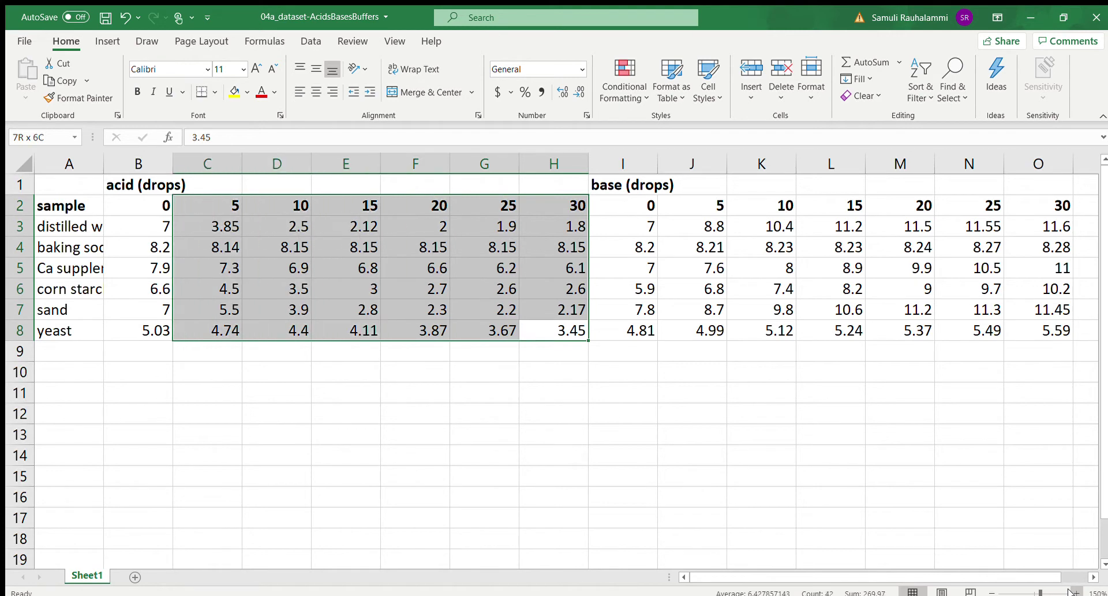
key("shift+Left")
key("shift+Left")
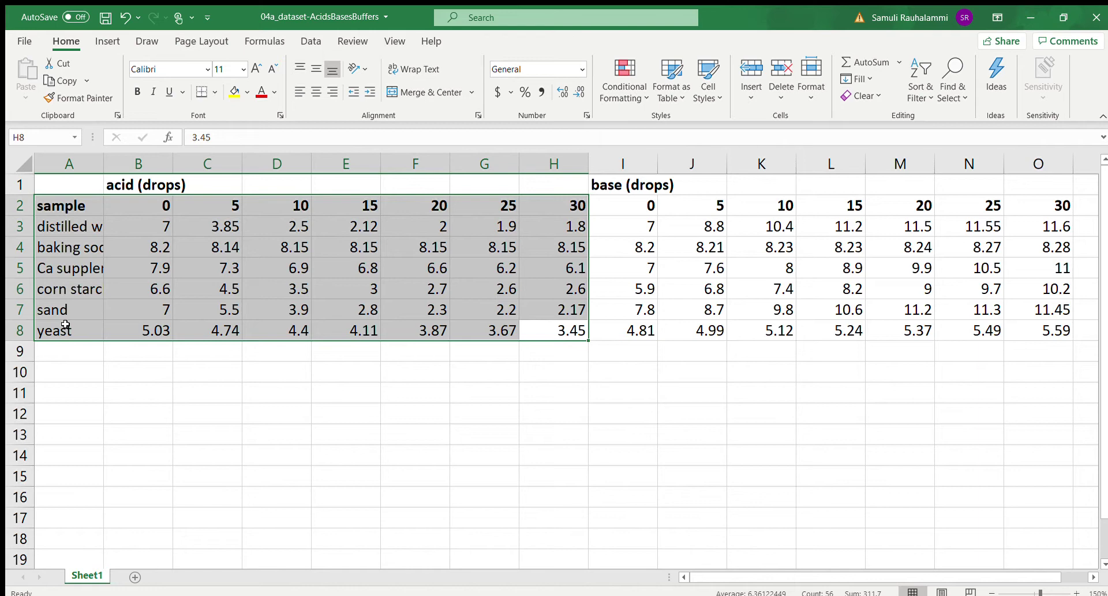
left_click(106, 42)
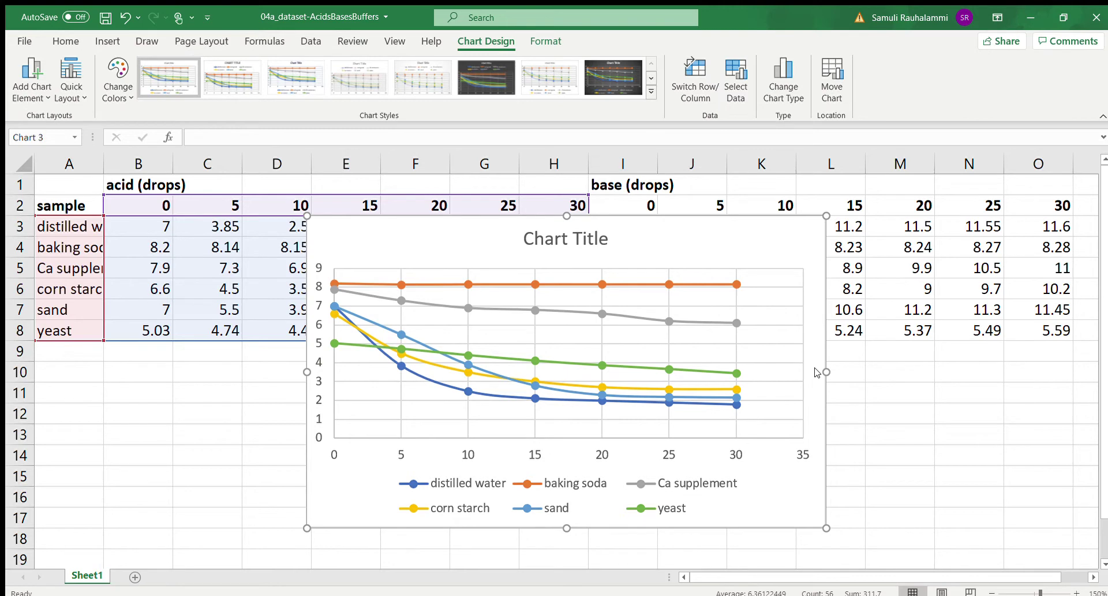
Try switching the rows and columns in the chart's data source
key("ctrl+z")
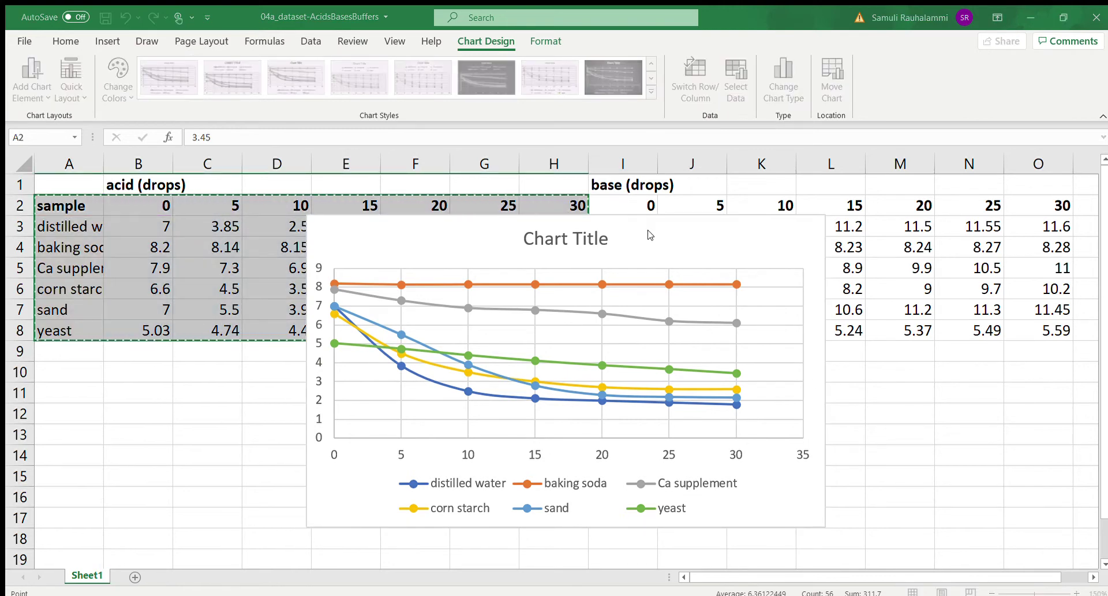
left_click(791, 376)
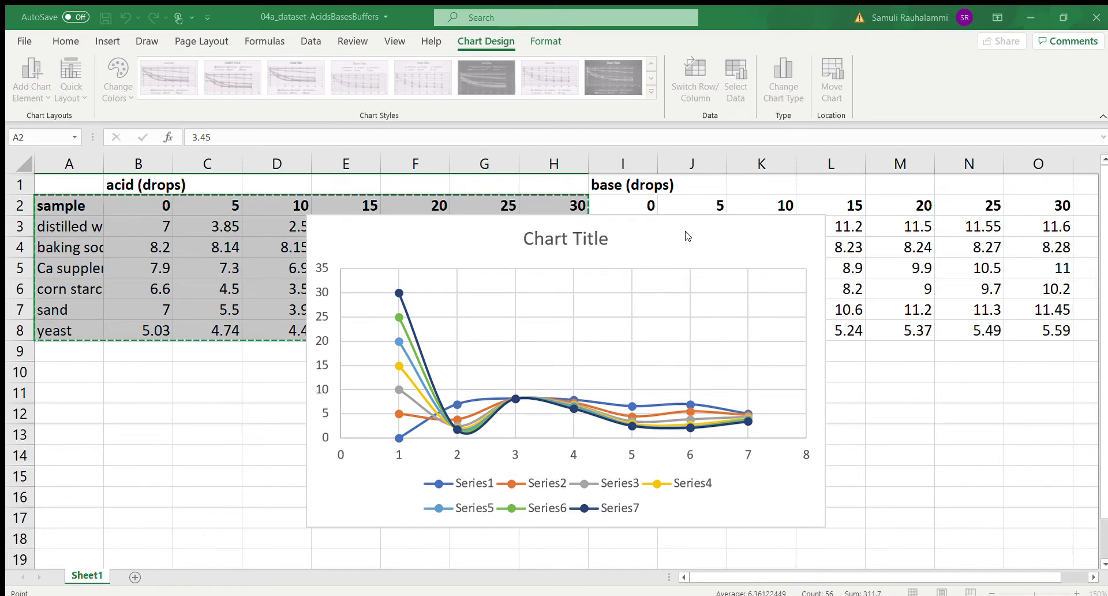
key("Return")
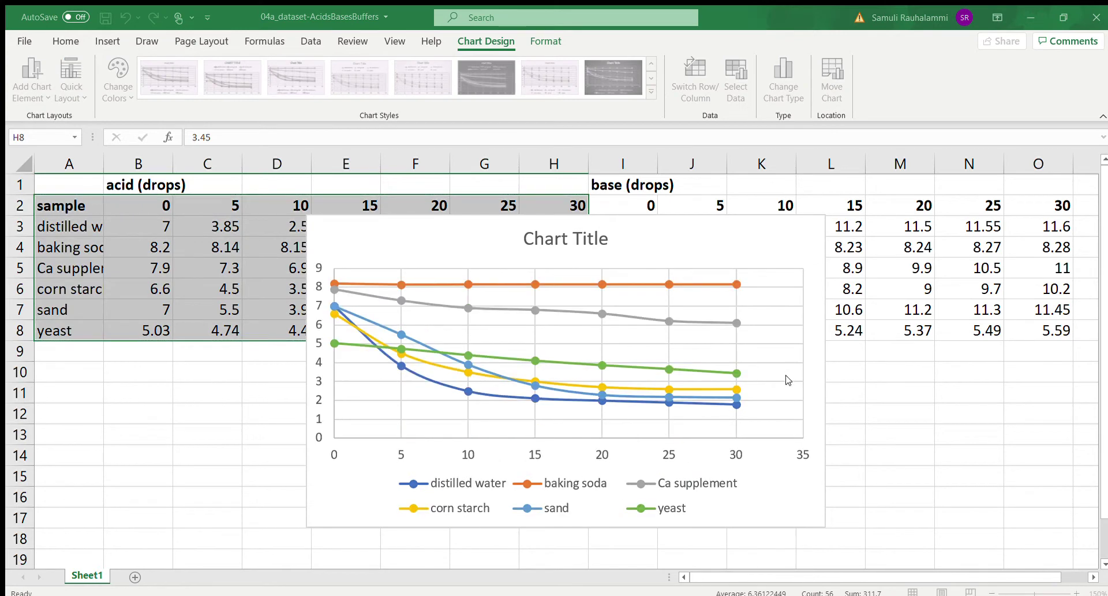
left_click(788, 375)
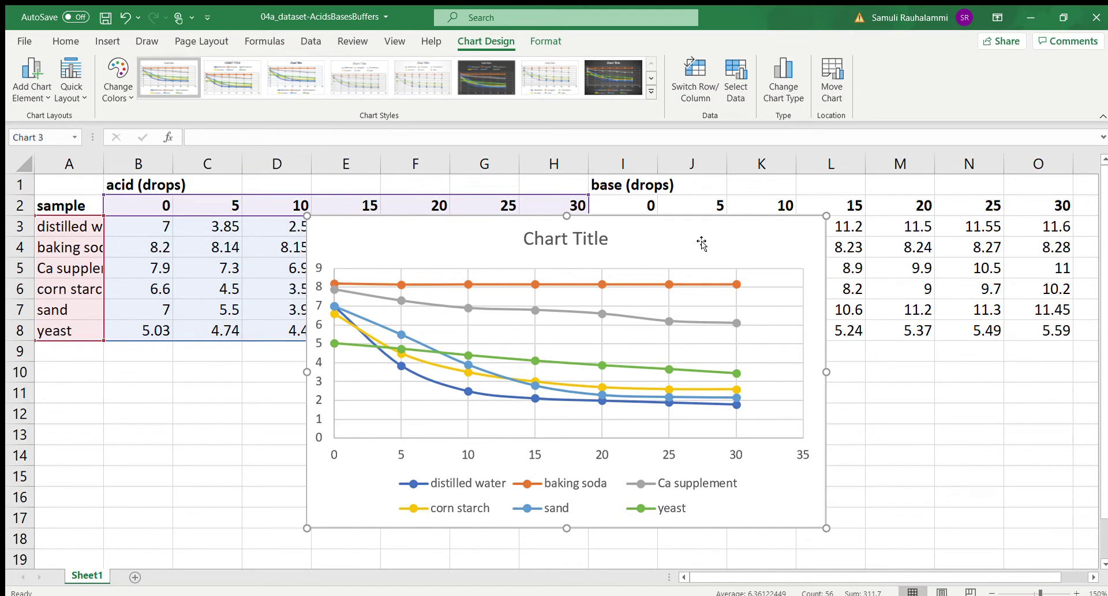
Move the chart over the acid columns and title it "Buffering Ability of Different Materials: Acids (HCl)", with the acid part on a second line
left_click_drag(701, 242, 499, 264)
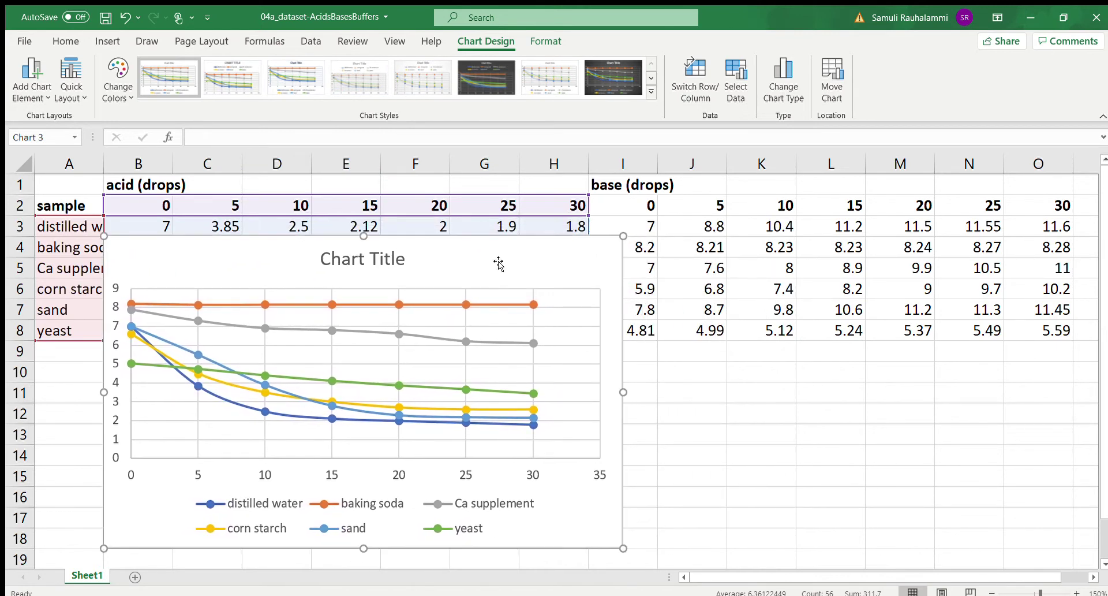
double_click(393, 264)
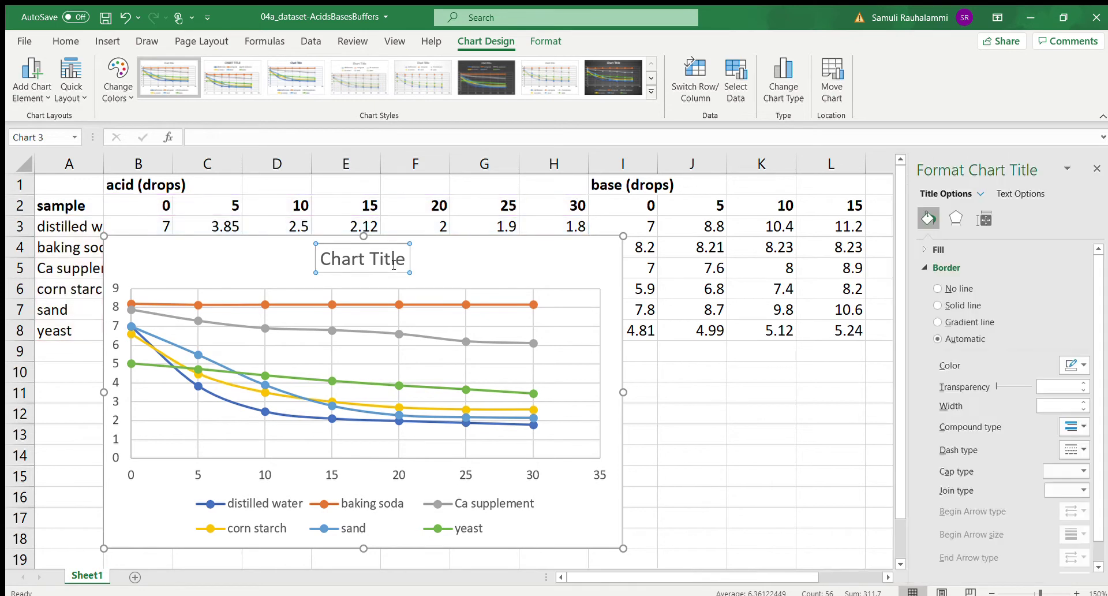
left_click(394, 264)
key("ctrl+a")
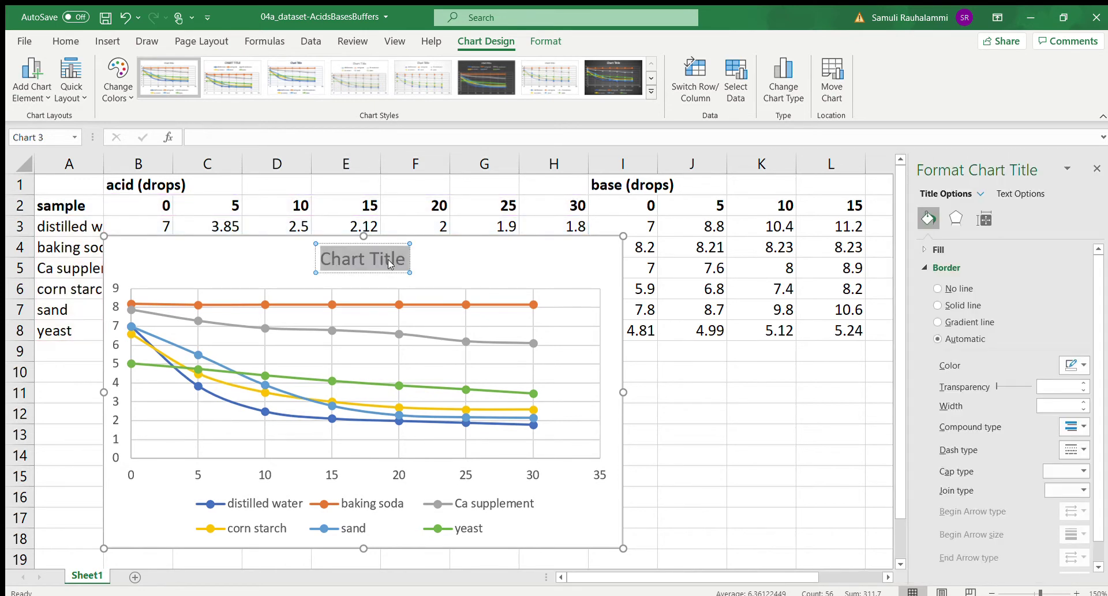
type("Buffering")
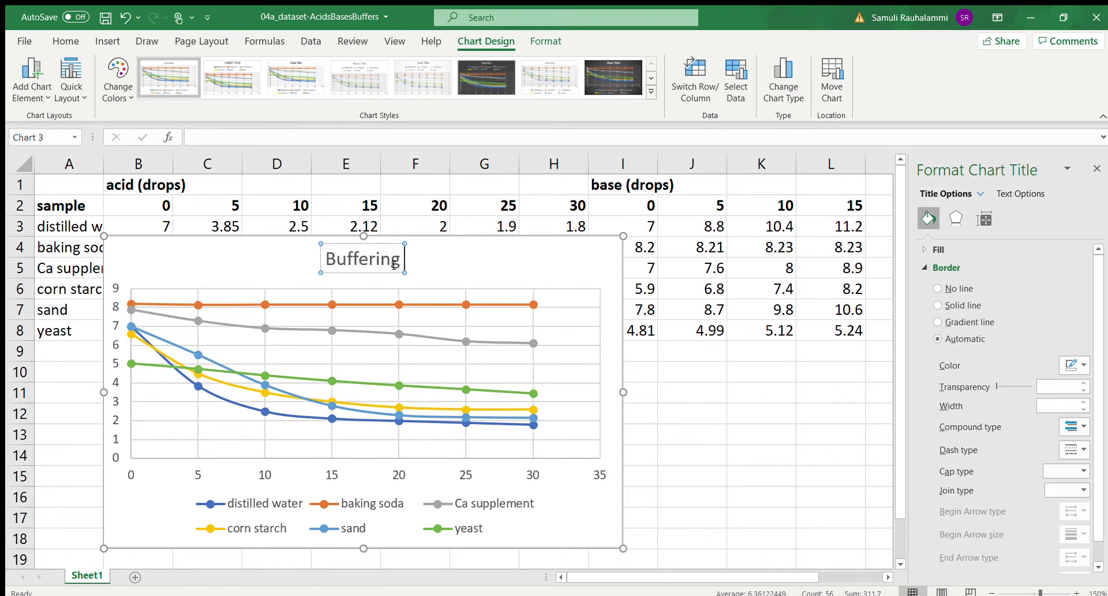
type(" Ability of")
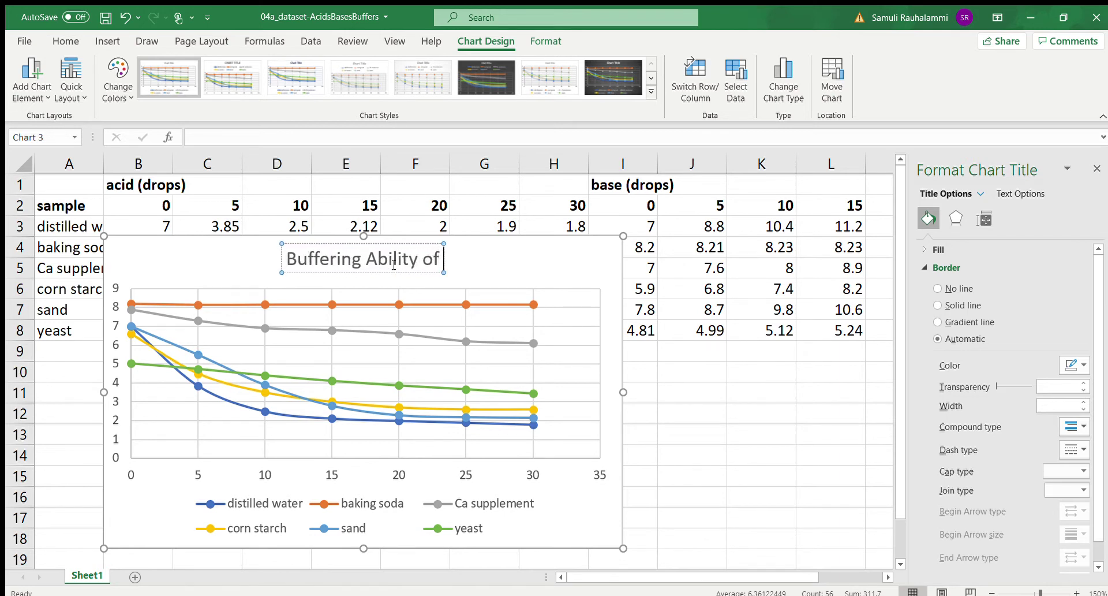
type(" Different Ma")
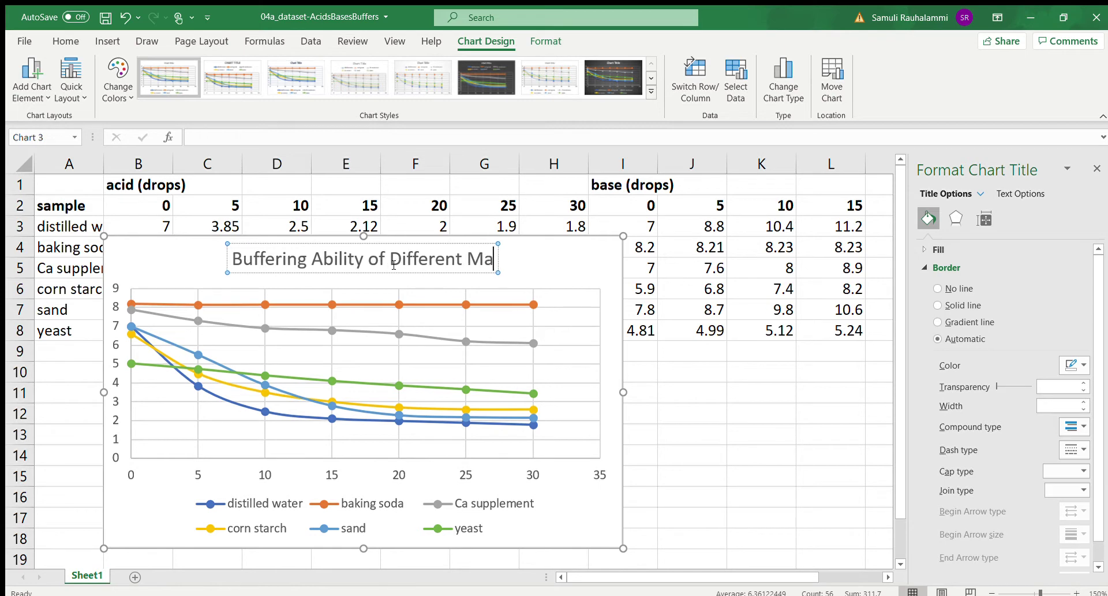
type("terials:")
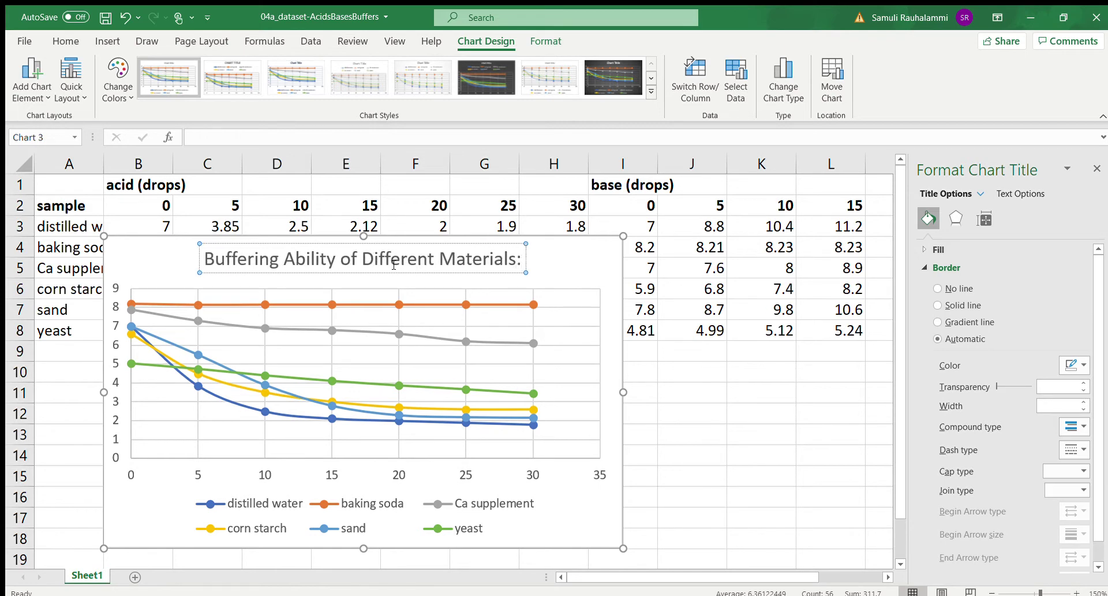
key("Return")
type("Acids")
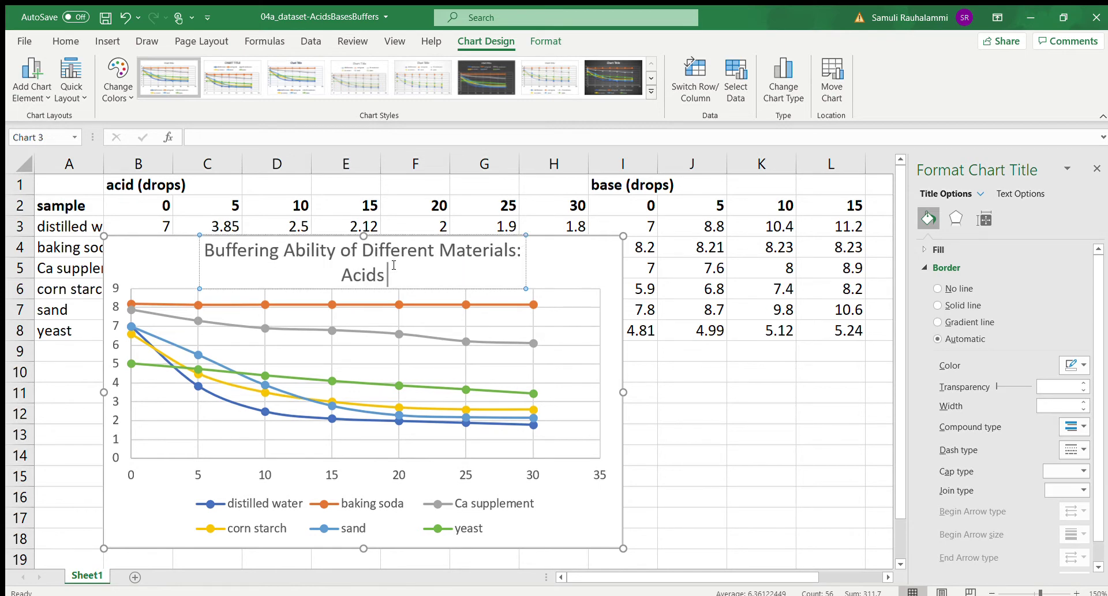
type(" (HC")
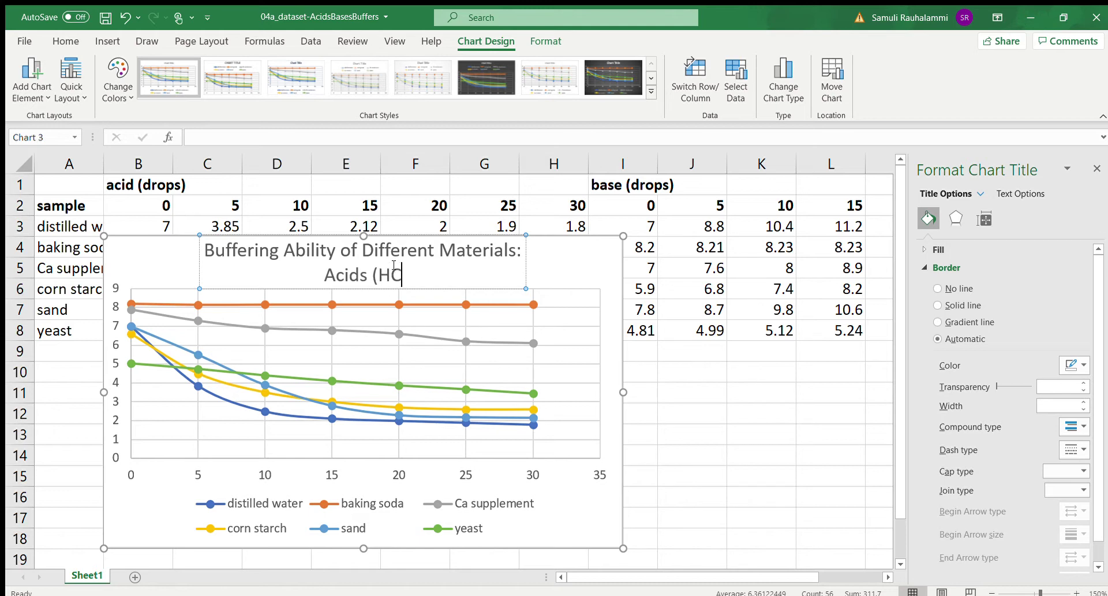
type("l")
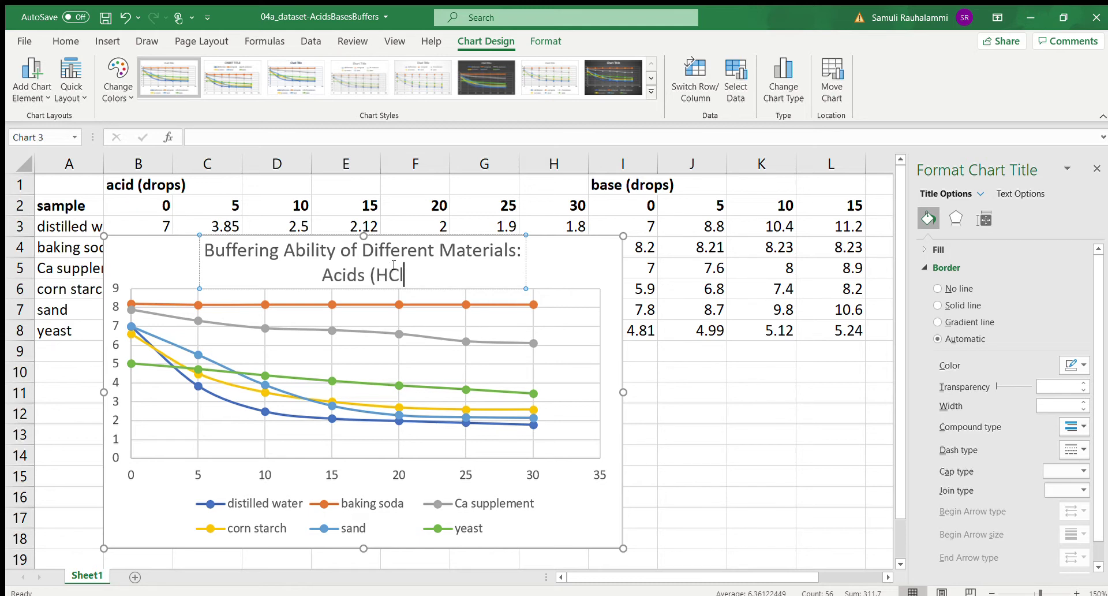
type(")")
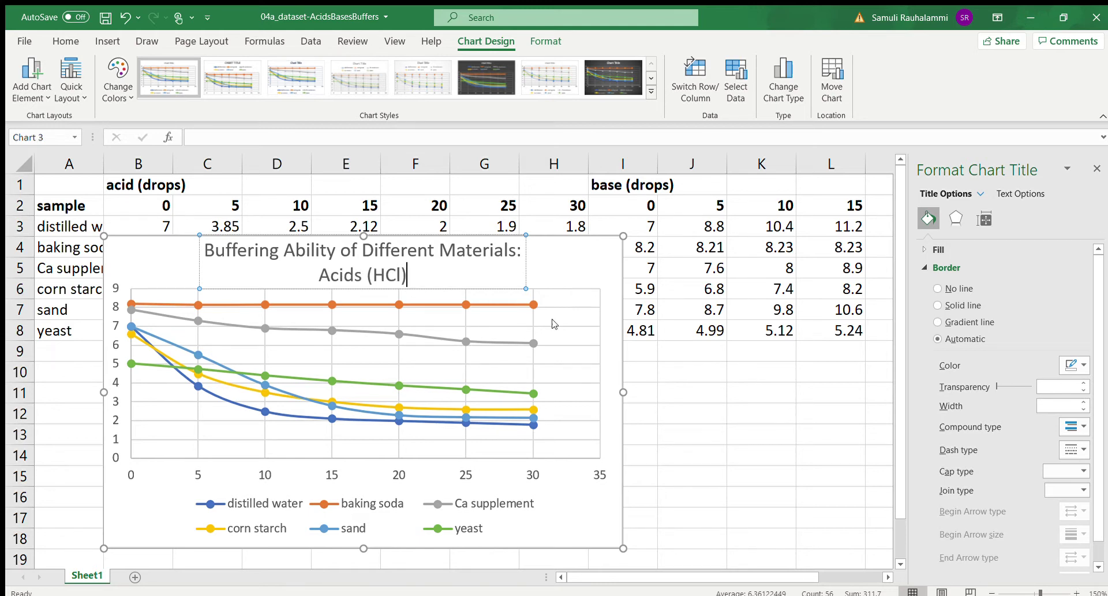
left_click(582, 528)
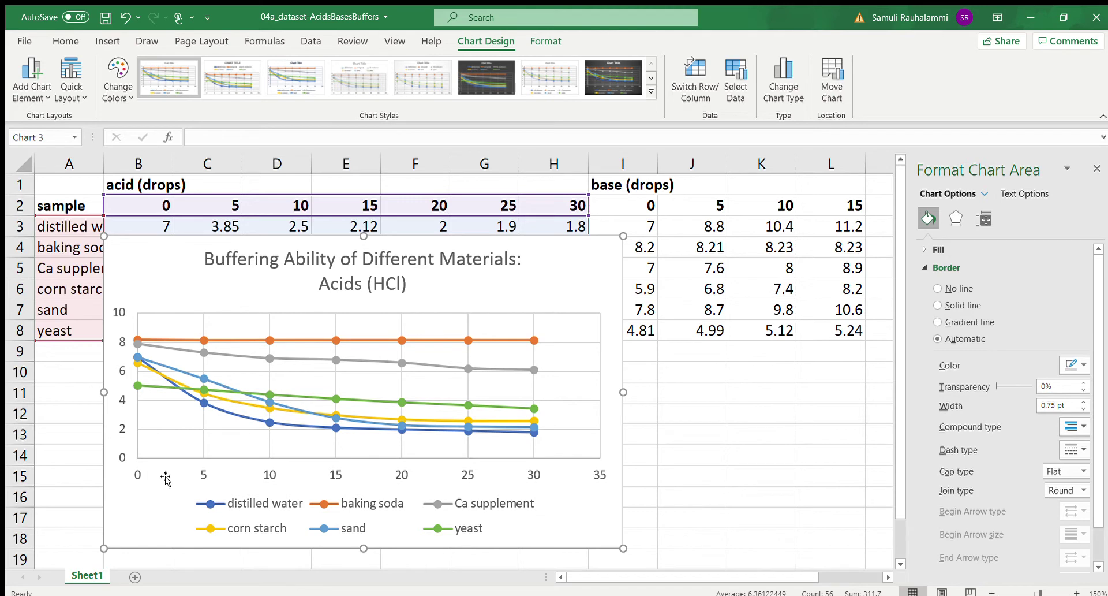
Set the maximum bound of the chart's horizontal axis to 30
left_click(135, 474)
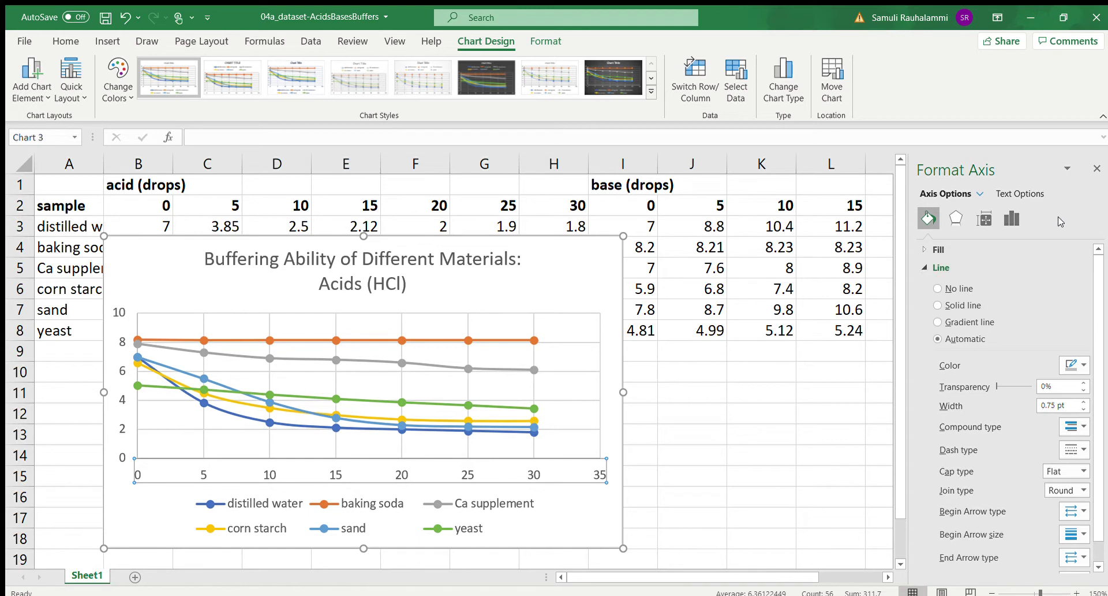
left_click(1009, 219)
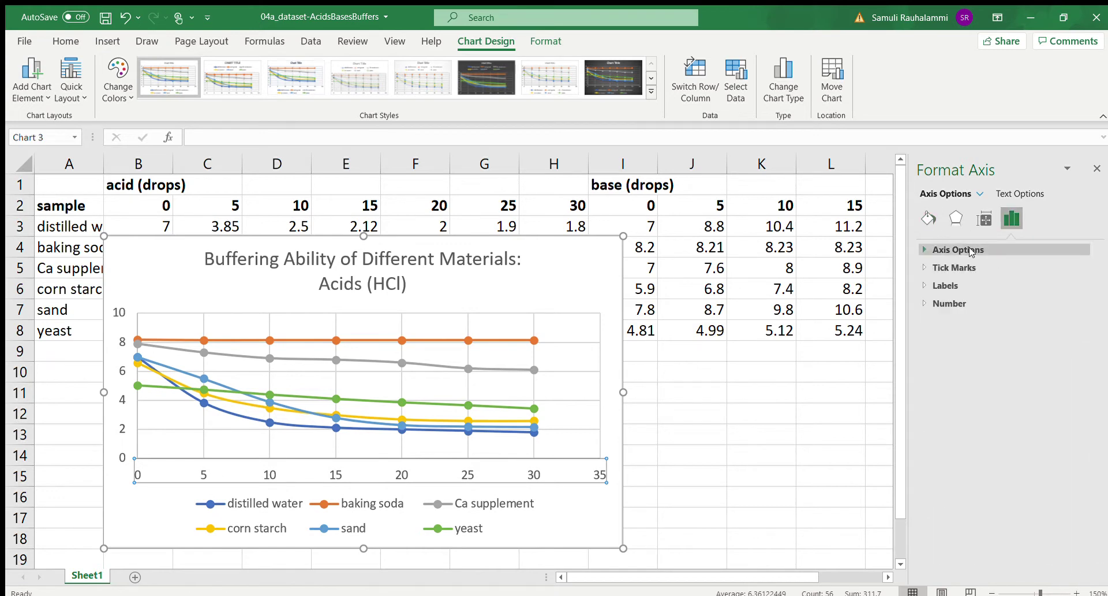
left_click(958, 250)
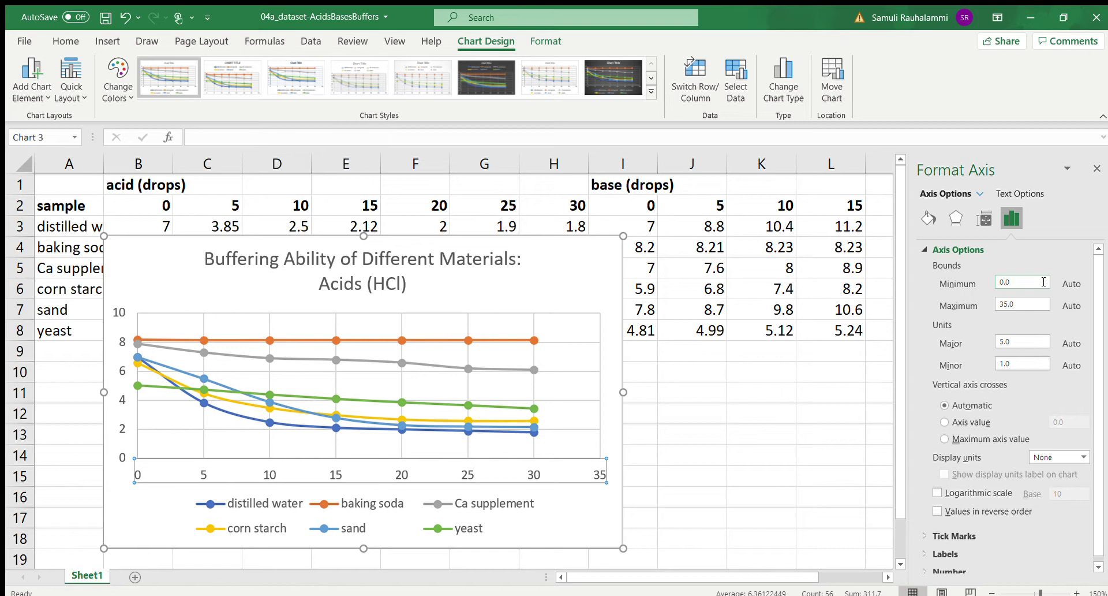
left_click(1023, 305)
key("BackSpace")
key("BackSpace")
type("0")
left_click(1032, 340)
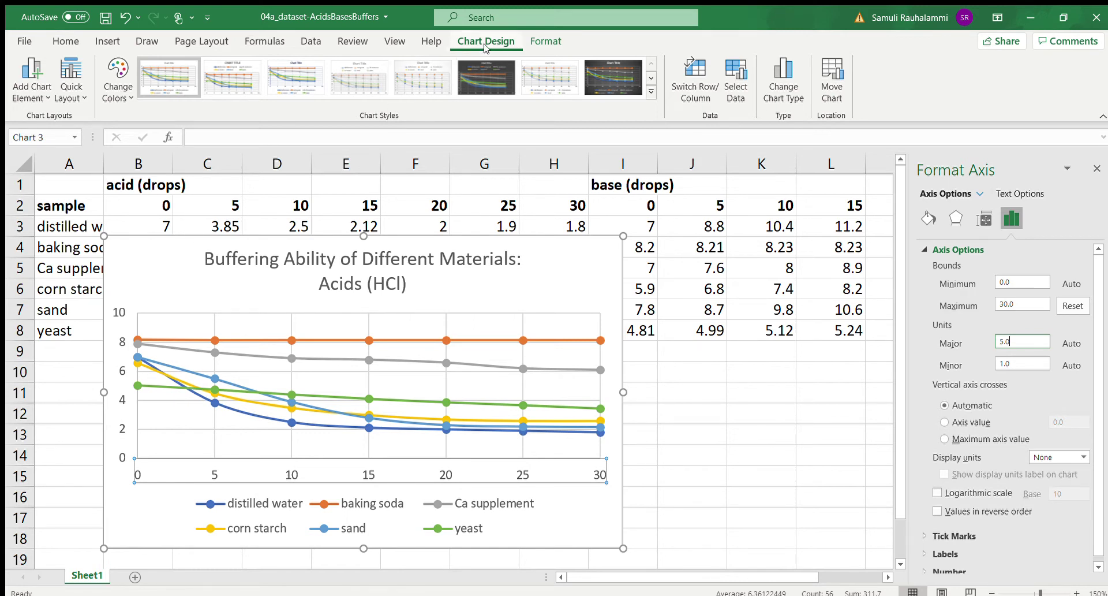
Add a horizontal axis title to the chart reading "Number of HCl drops"
left_click(20, 86)
left_click(167, 144)
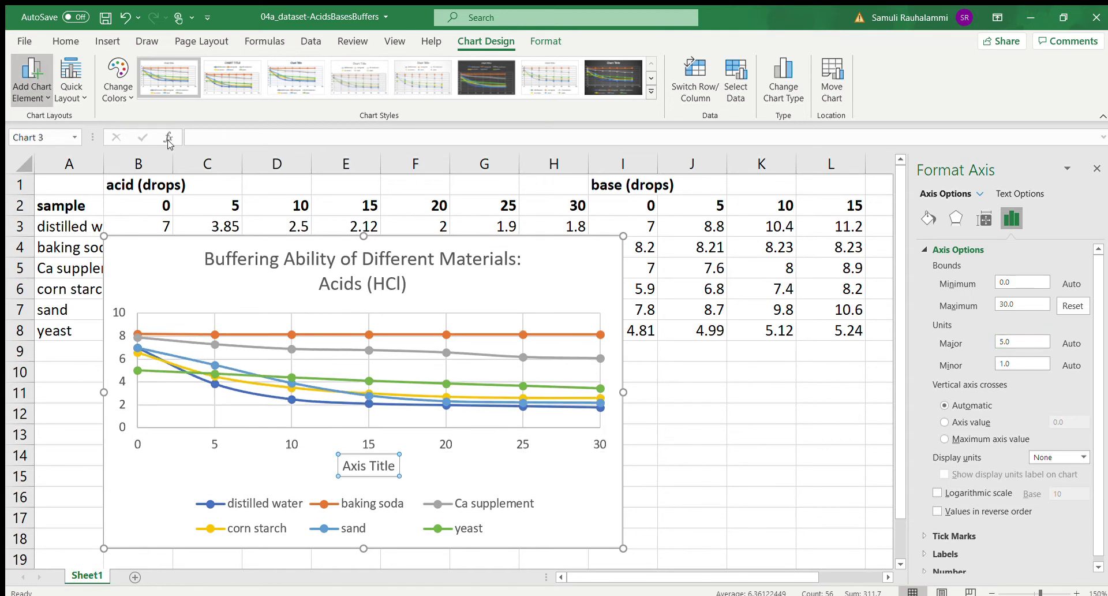
double_click(361, 470)
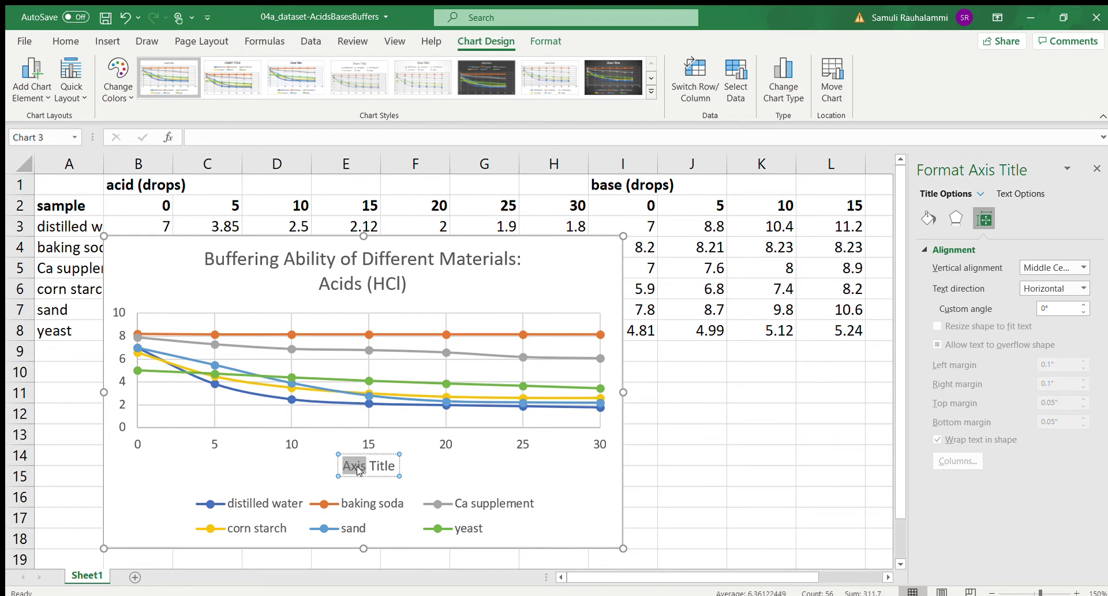
key("Delete")
key("Delete")
key("Delete")
key("Delete")
key("Delete")
key("Delete")
key("Delete")
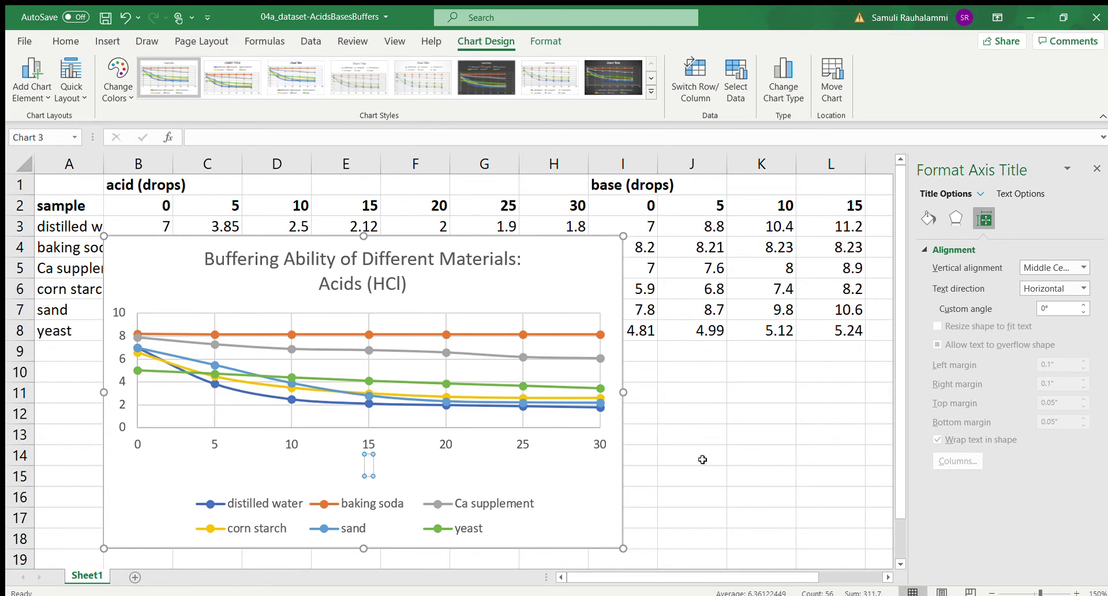
type("Number o")
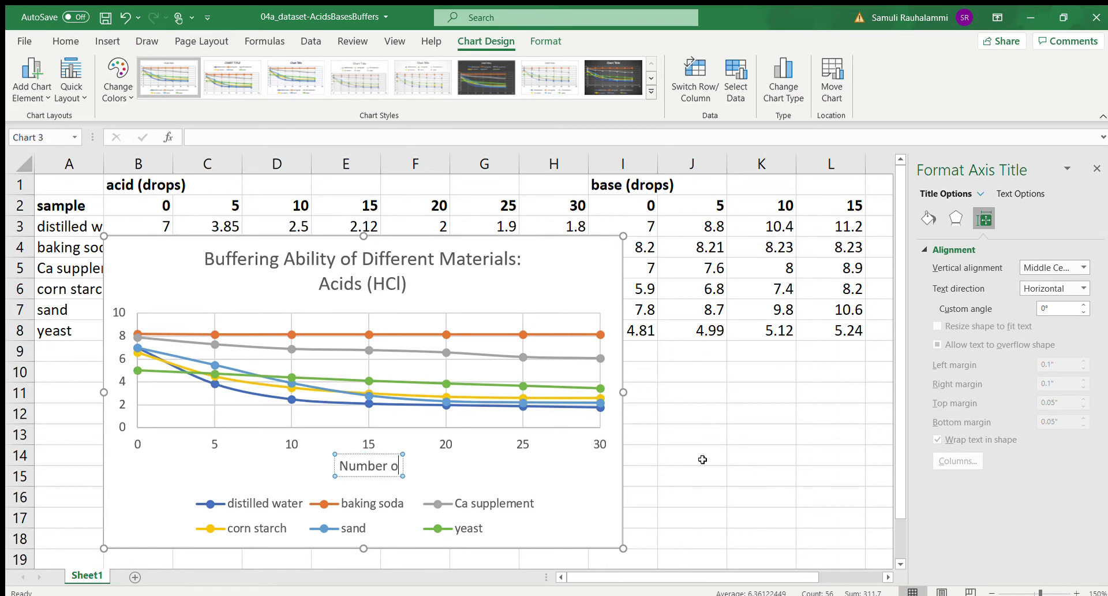
type("f drops")
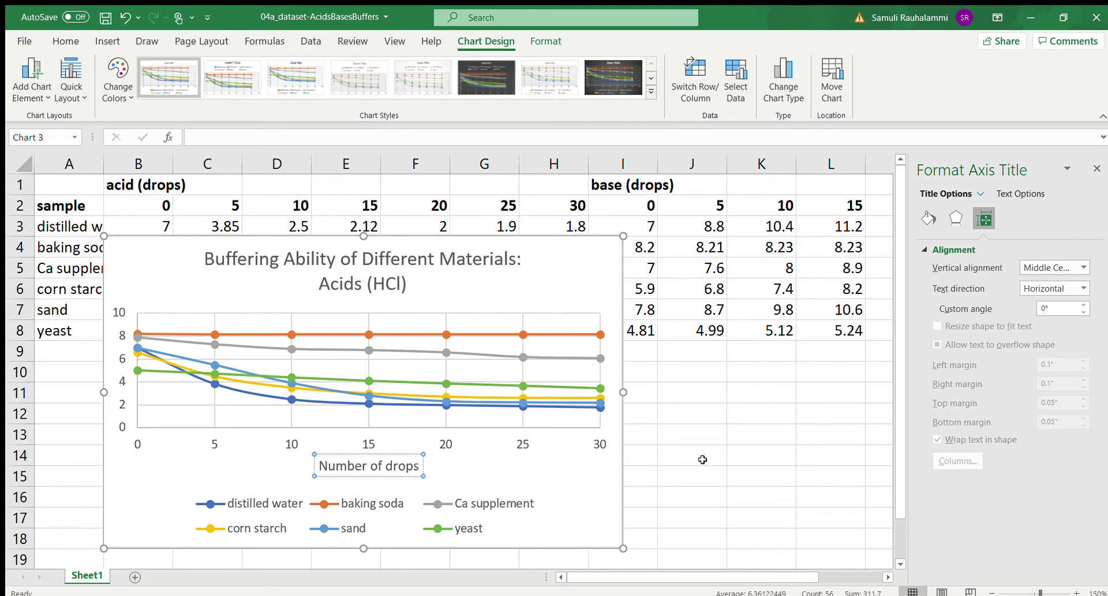
key("BackSpace")
key("BackSpace")
key("BackSpace")
key("BackSpace")
key("BackSpace")
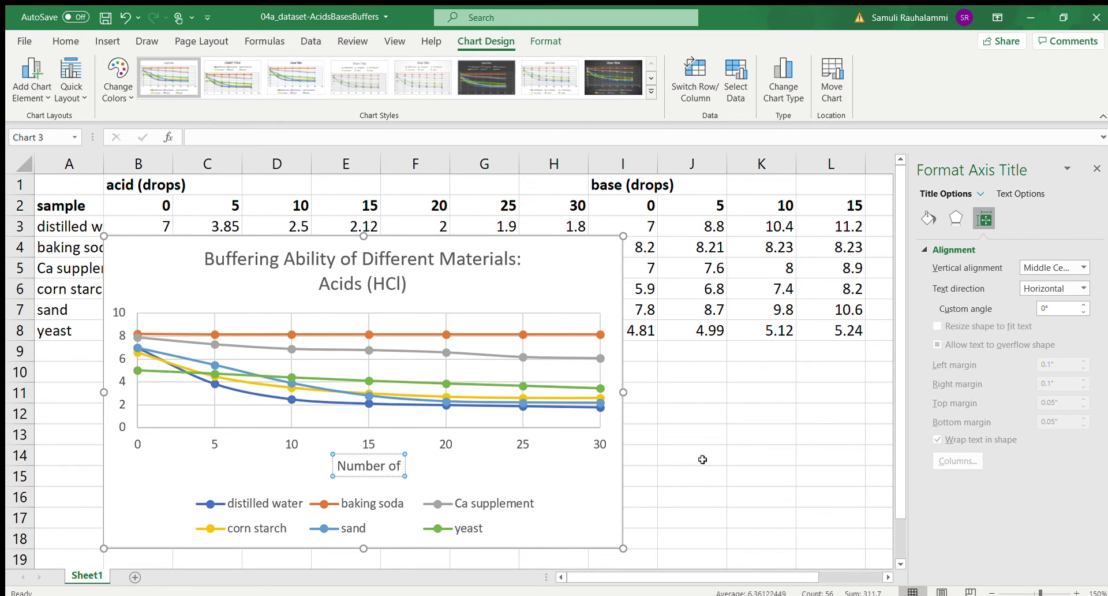
type("HCl drops")
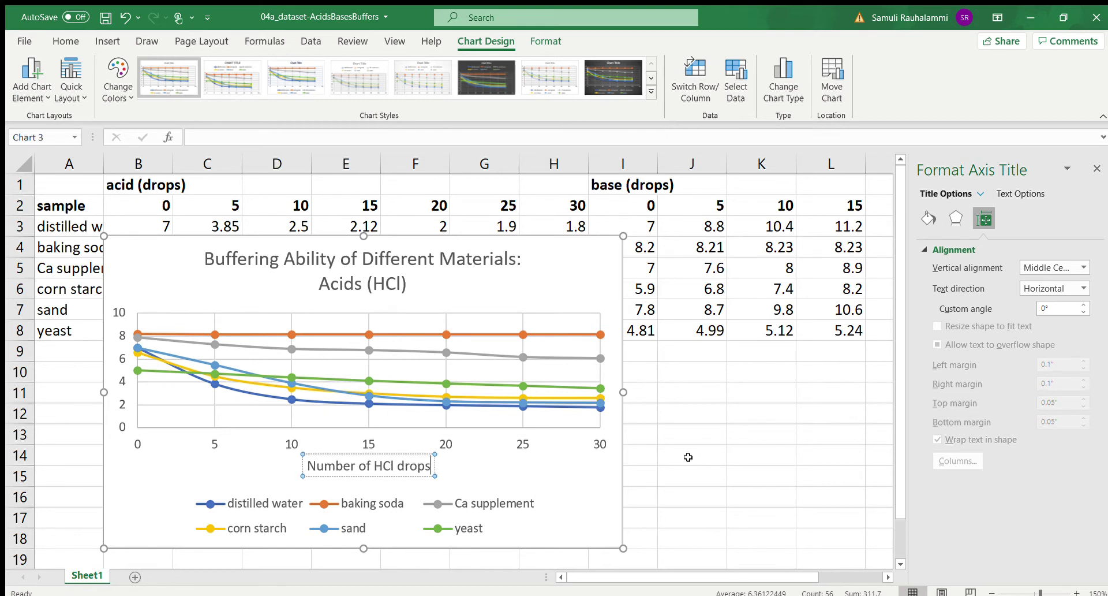
left_click(136, 498)
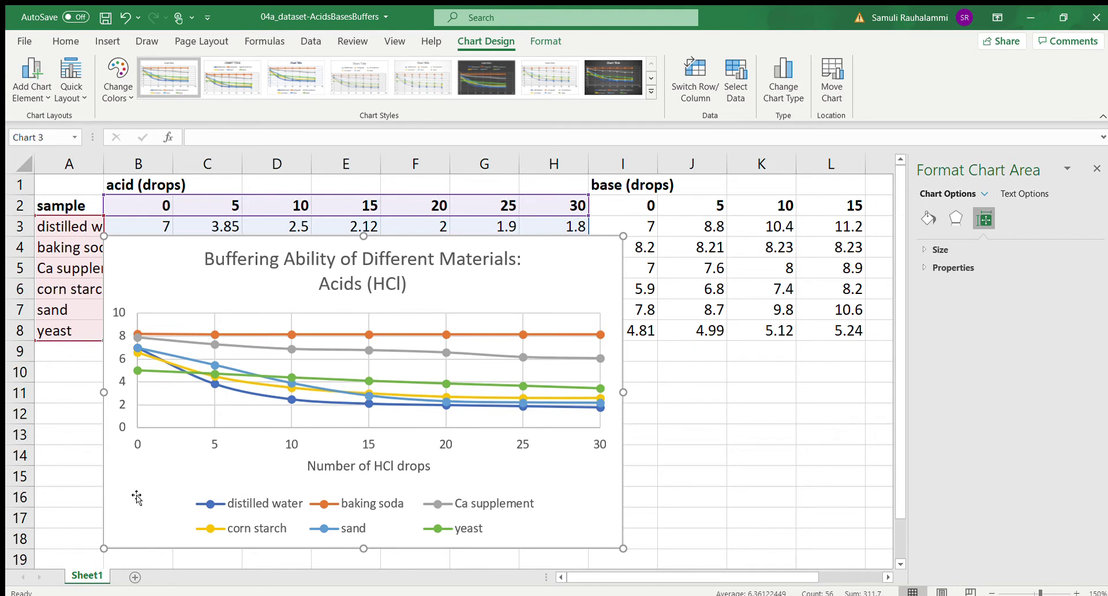
Set the maximum bound of the chart's vertical axis to 14
left_click(120, 425)
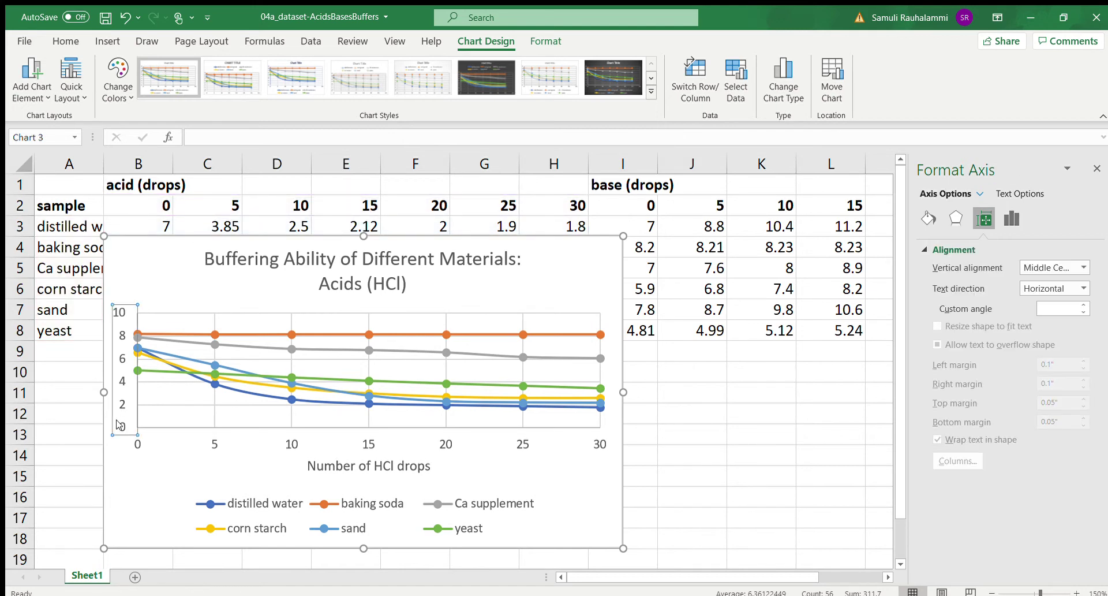
left_click(1010, 222)
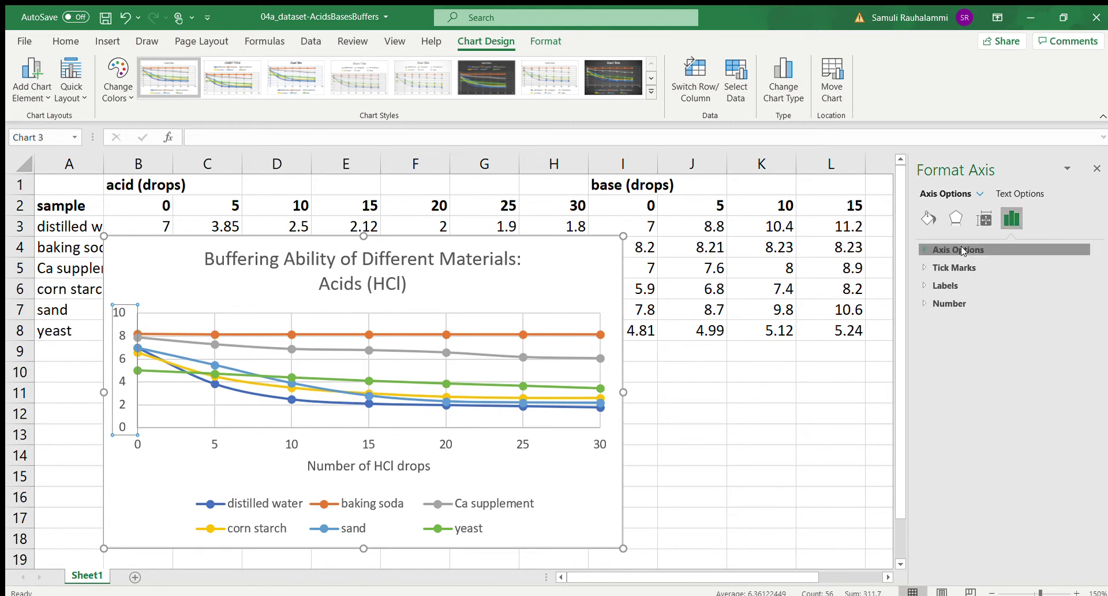
left_click(958, 249)
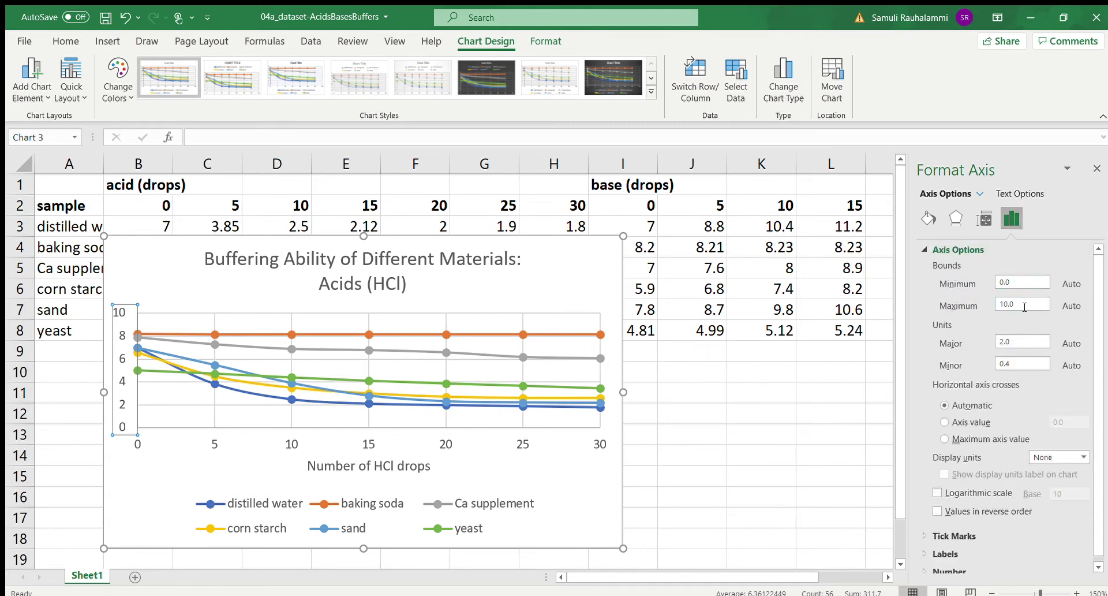
left_click(1025, 303)
key("BackSpace")
key("BackSpace")
key("BackSpace")
key("BackSpace")
type("14")
key("Return")
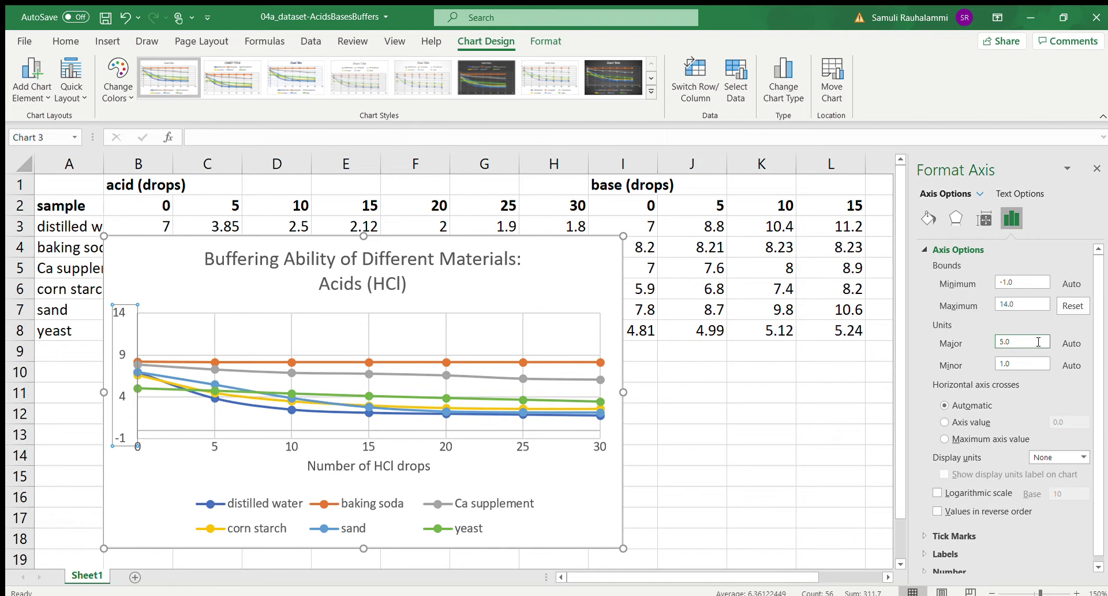
Set the minimum bound of the vertical axis to 0
left_click(1031, 284)
key("shift+Left")
key("shift+Left")
key("shift+Left")
key("shift+Left")
left_click(1028, 304)
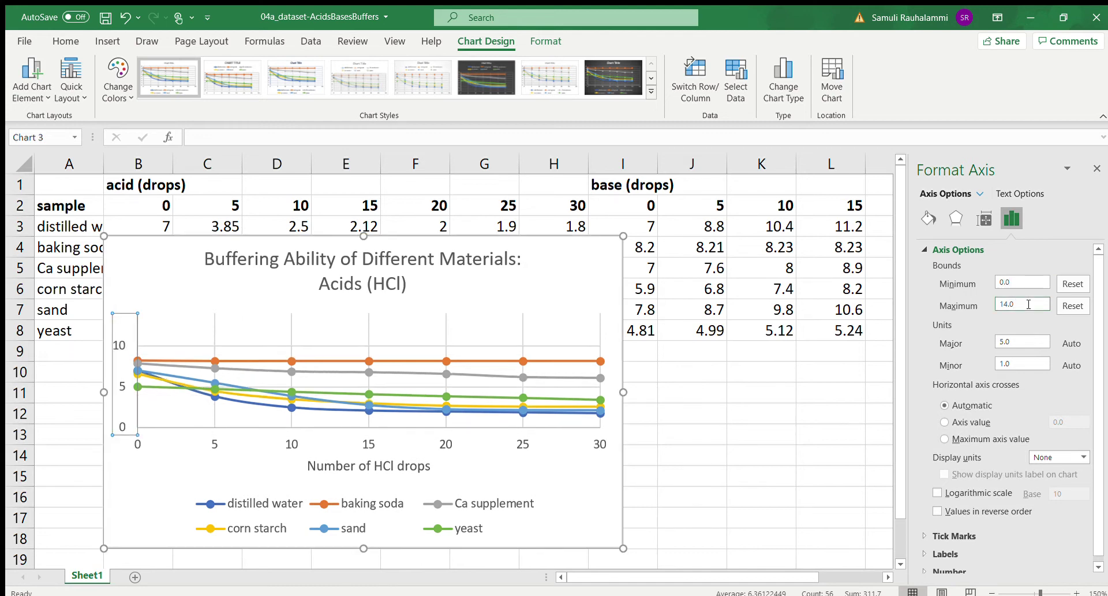
Set the major unit of the vertical axis to 2
left_click(1017, 338)
key("BackSpace")
key("BackSpace")
key("BackSpace")
type("2")
left_click(1033, 362)
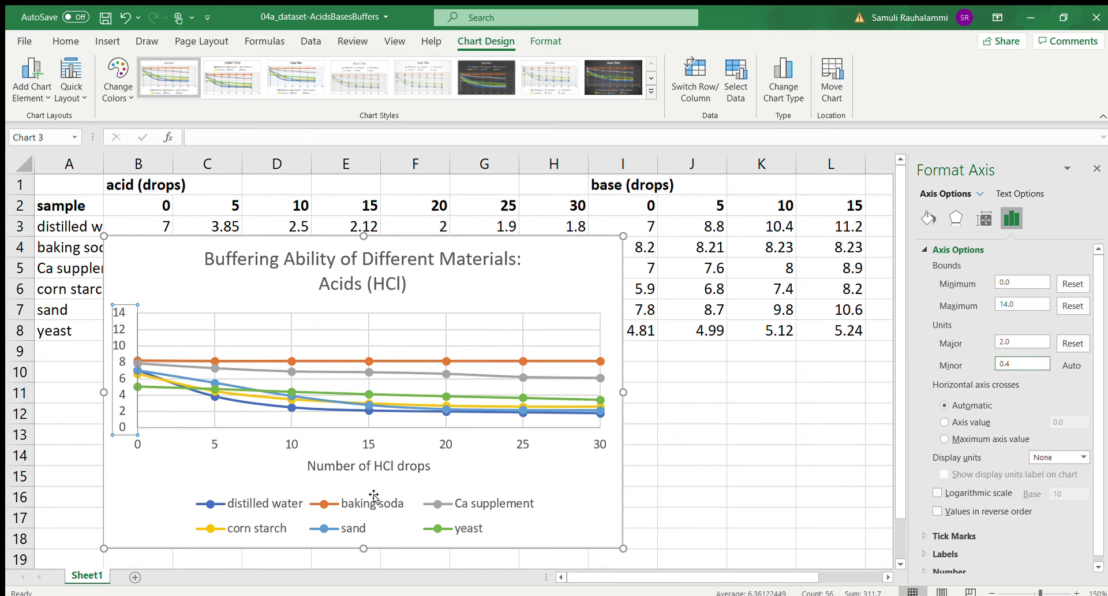
left_click(142, 507)
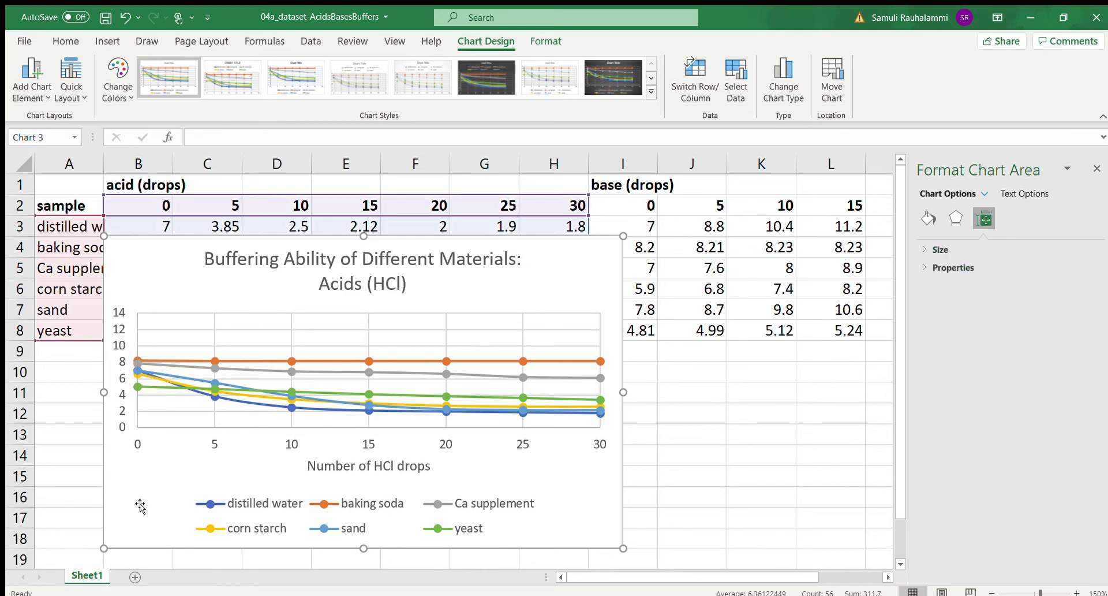
Add a vertical axis title to the chart reading "Sample pH"
left_click(120, 393)
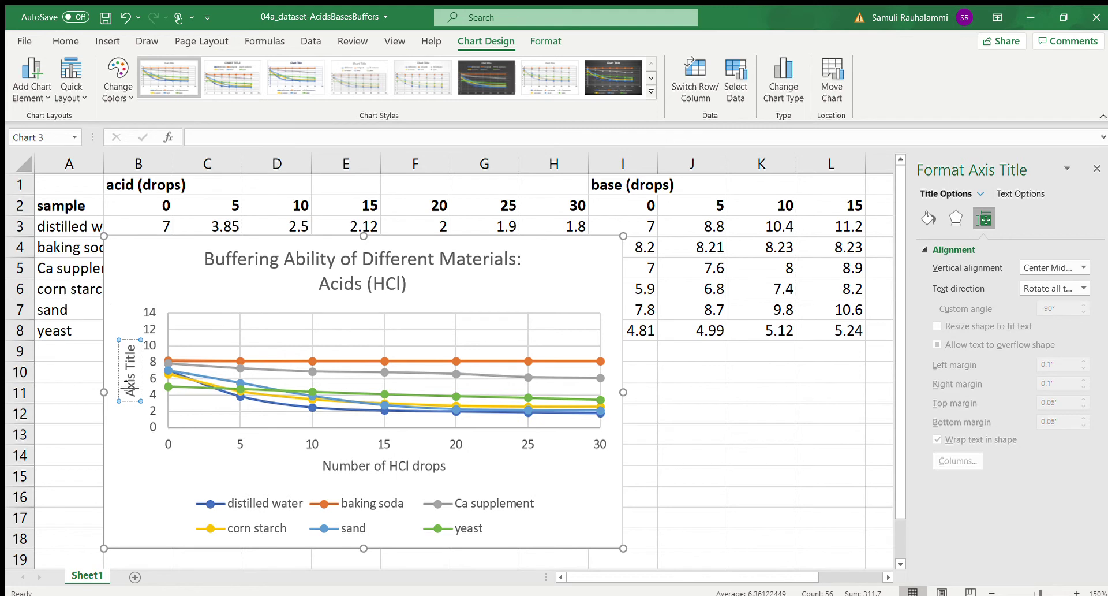
triple_click(124, 386)
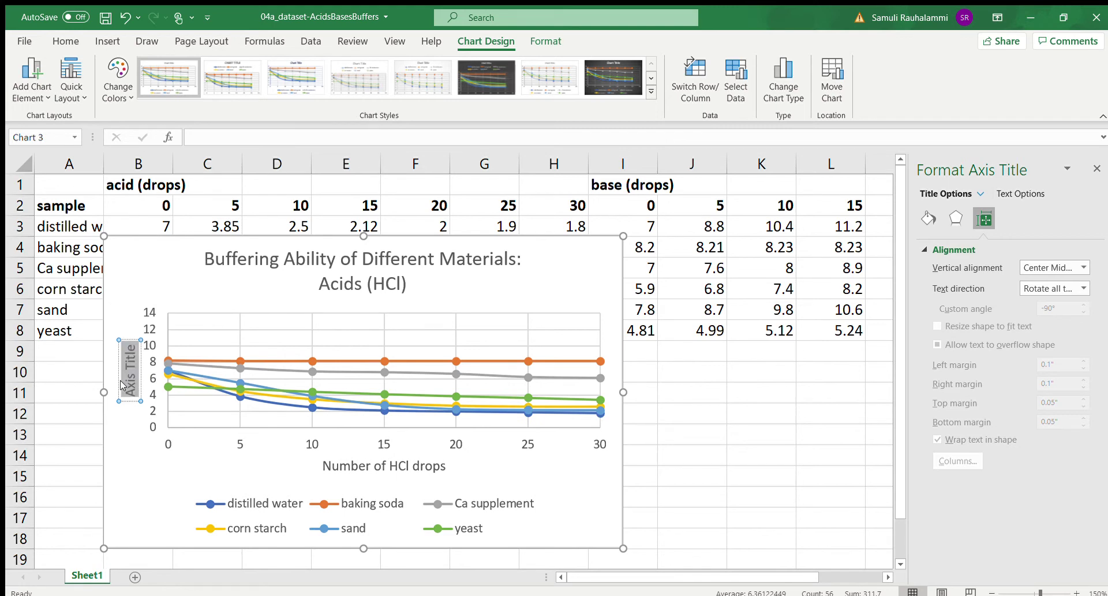
type("sample")
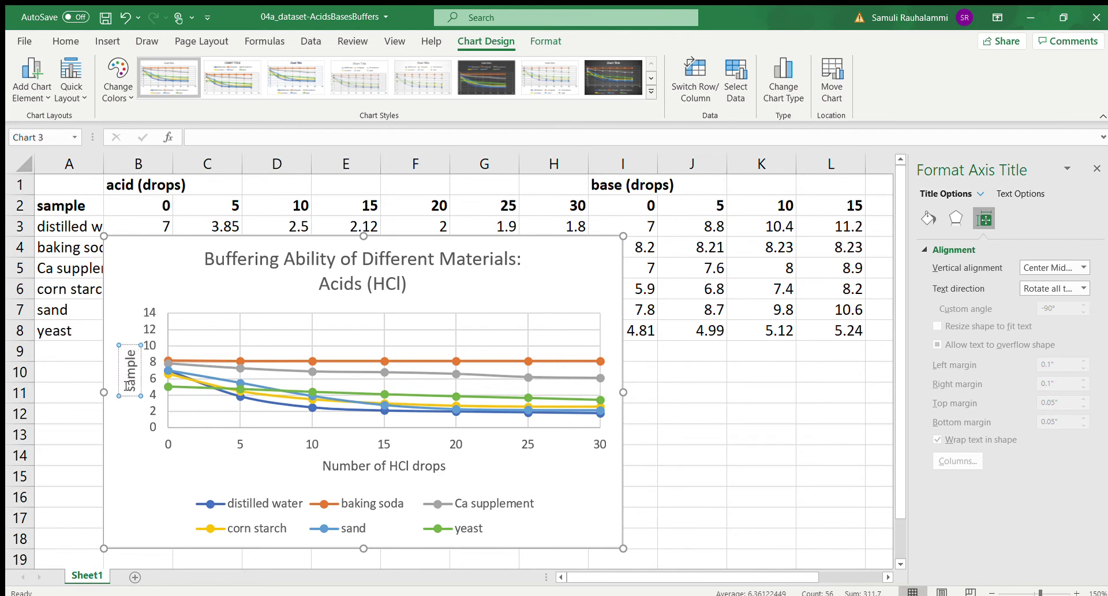
type(" PH")
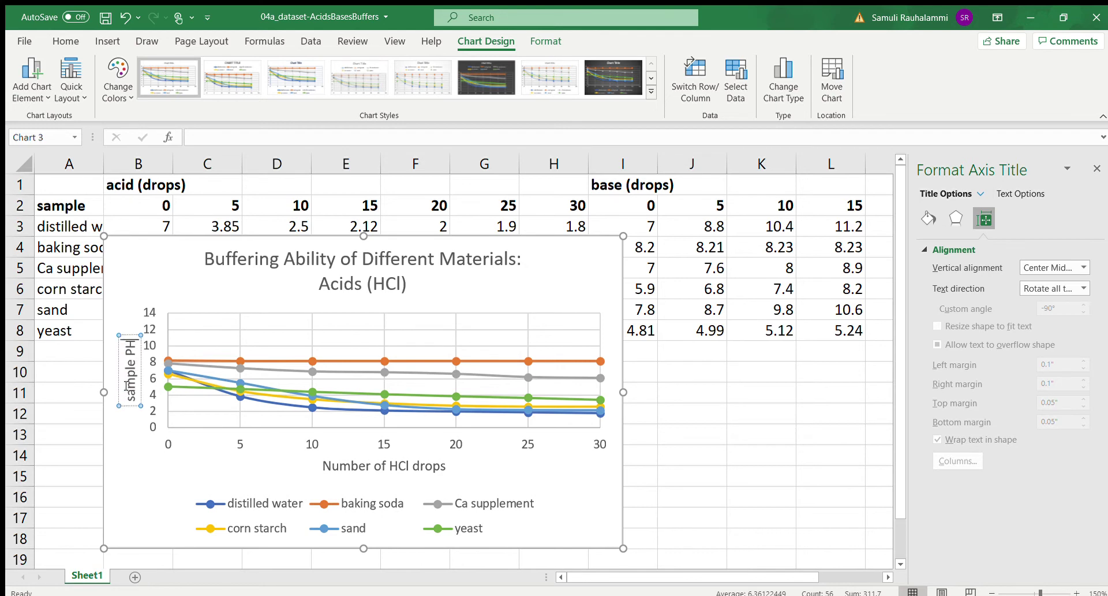
key("Left")
key("Left")
key("Delete")
type("p")
key("Left")
key("Left")
key("Left")
key("Left")
key("Left")
key("Left")
key("Left")
key("Delete")
type("S")
left_click(156, 512)
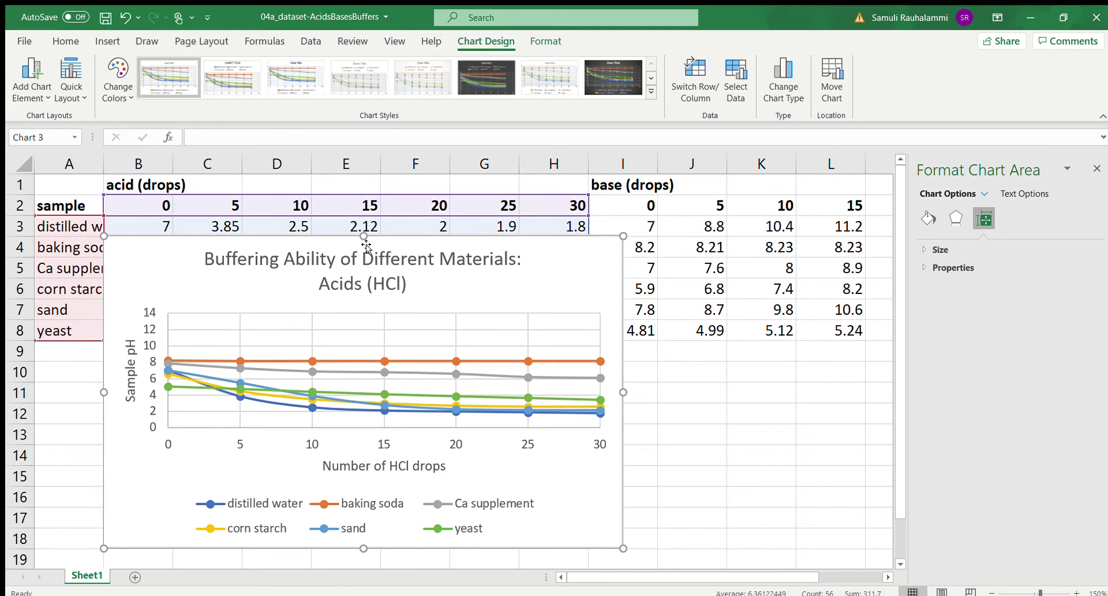
Stretch the chart upward to row 2 and apply a layout with the legend beside the plot and only horizontal gridlines
left_click_drag(363, 237, 358, 196)
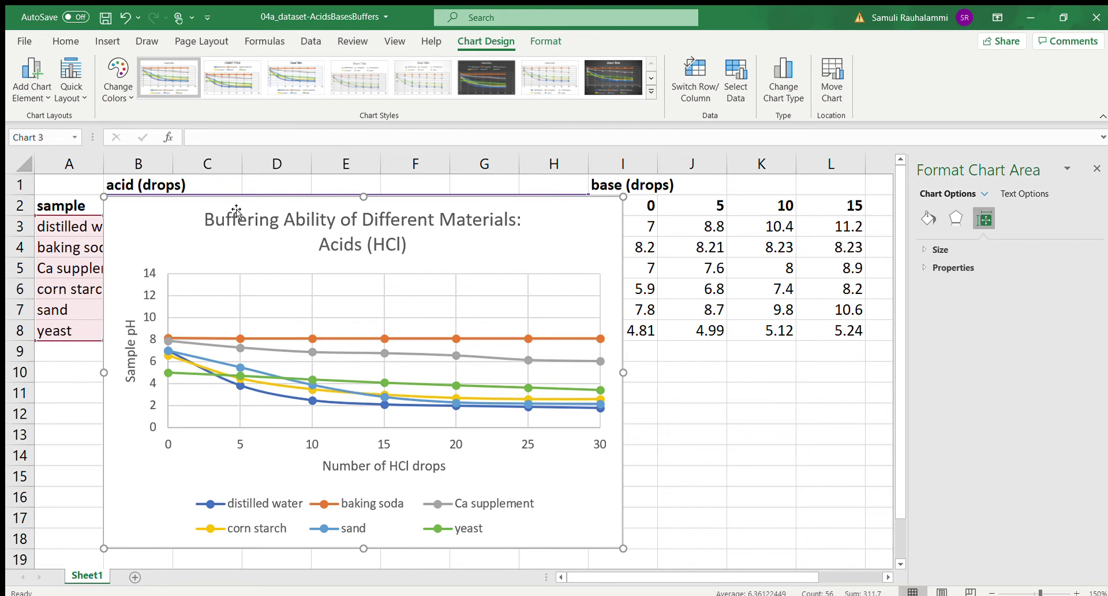
left_click(78, 100)
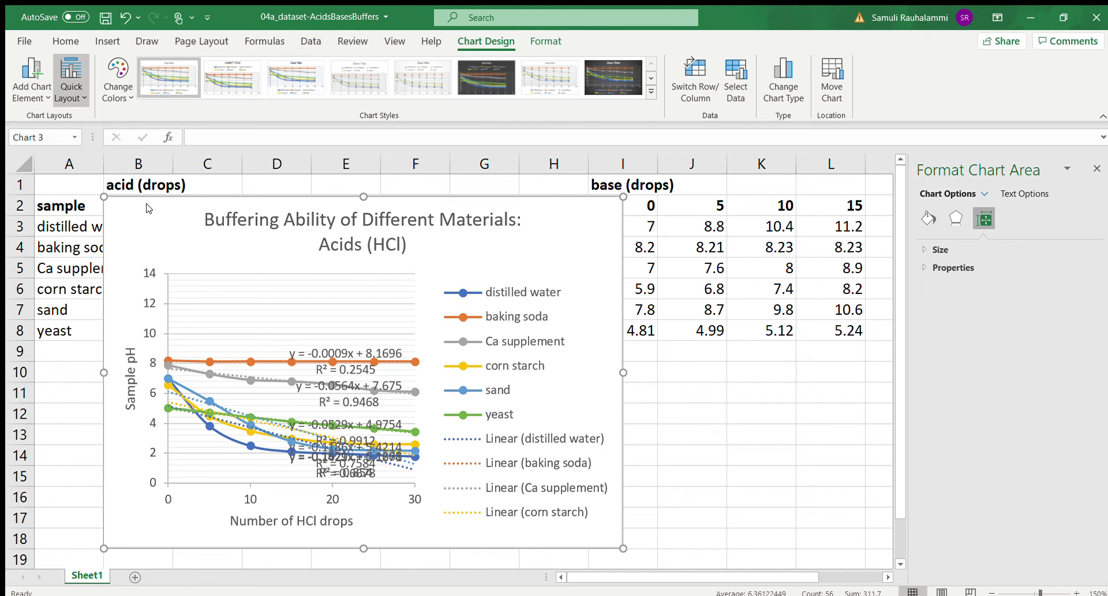
key("ctrl+z")
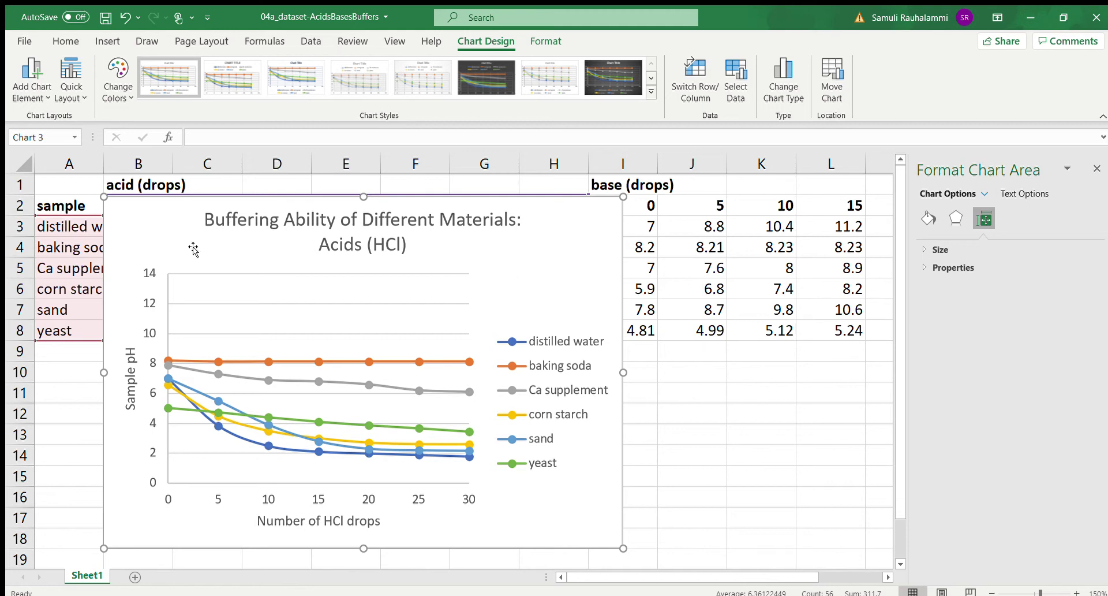
left_click(231, 91)
Close the formatting pane, move the chart below the acid data starting at row 10, and make it slightly taller
left_click(1096, 168)
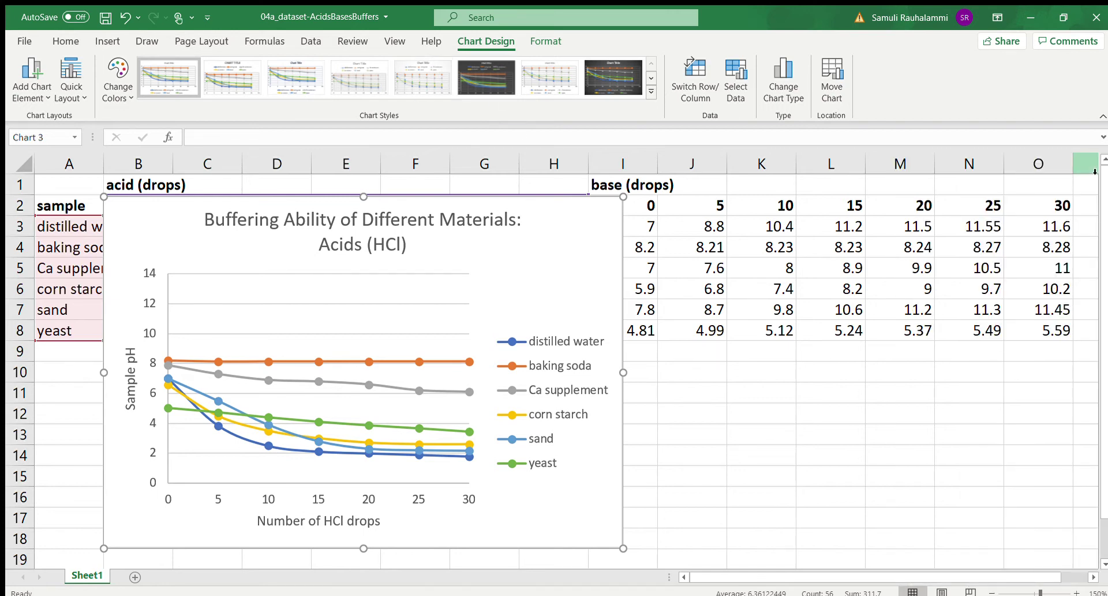
left_click(989, 592)
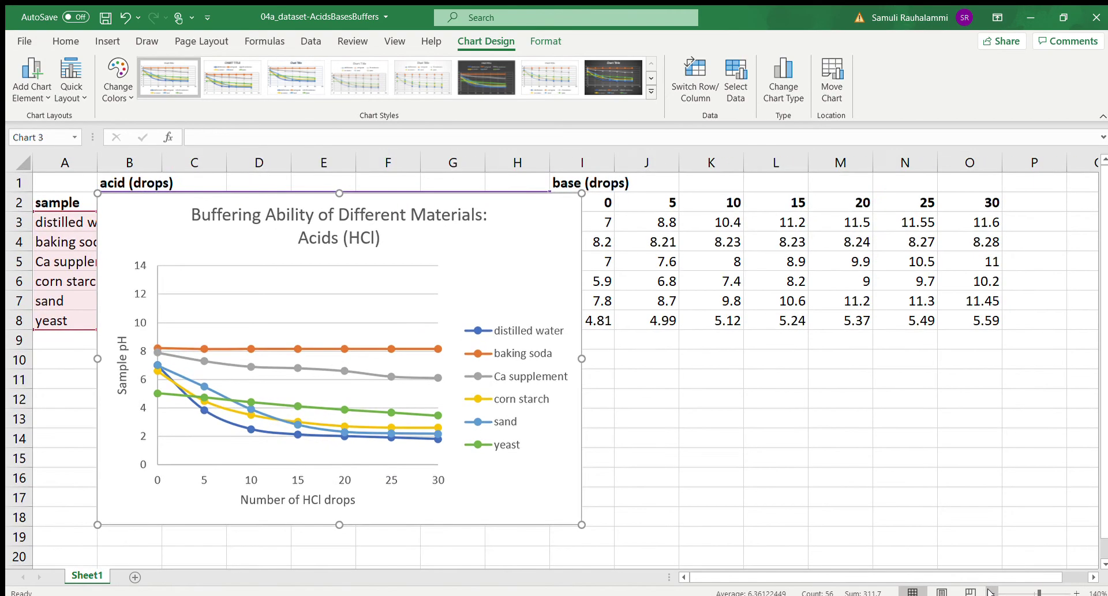
left_click(989, 592)
left_click(989, 592)
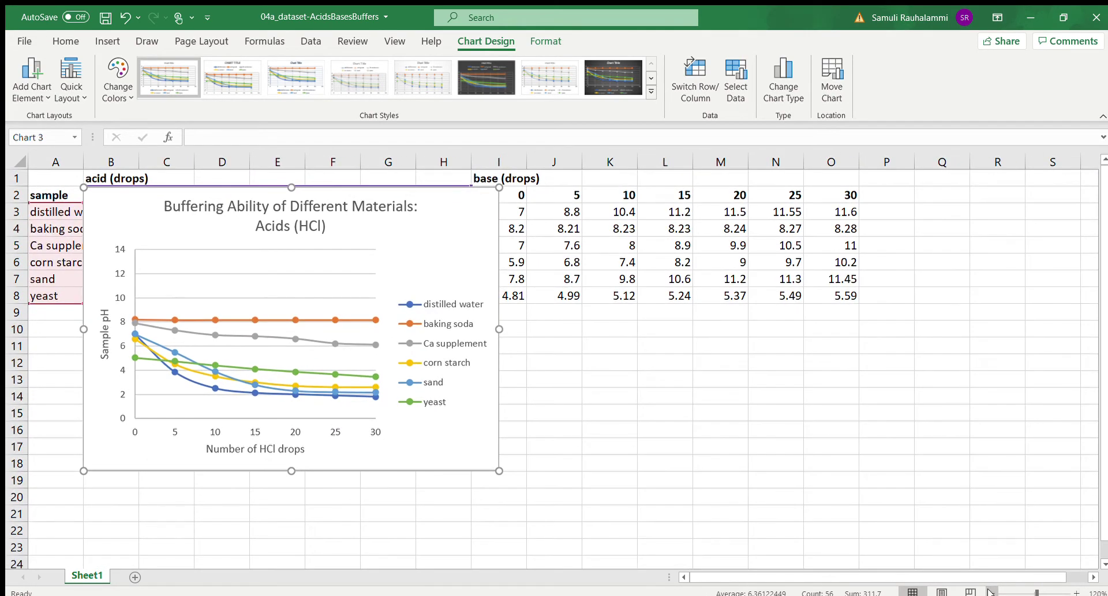
left_click(989, 592)
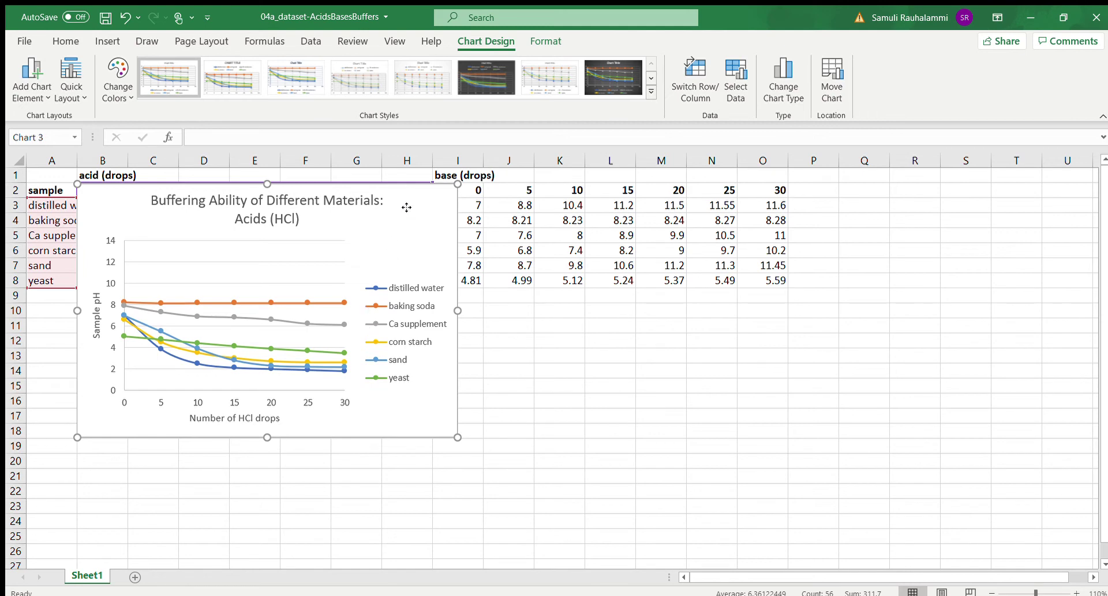
left_click_drag(405, 208, 407, 324)
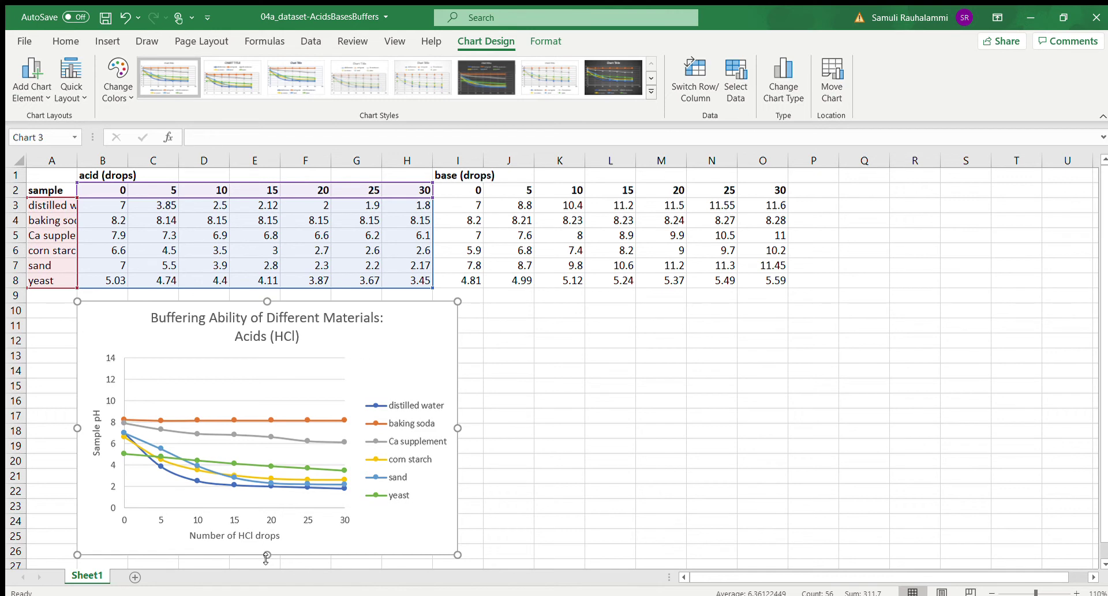
left_click_drag(271, 559, 266, 559)
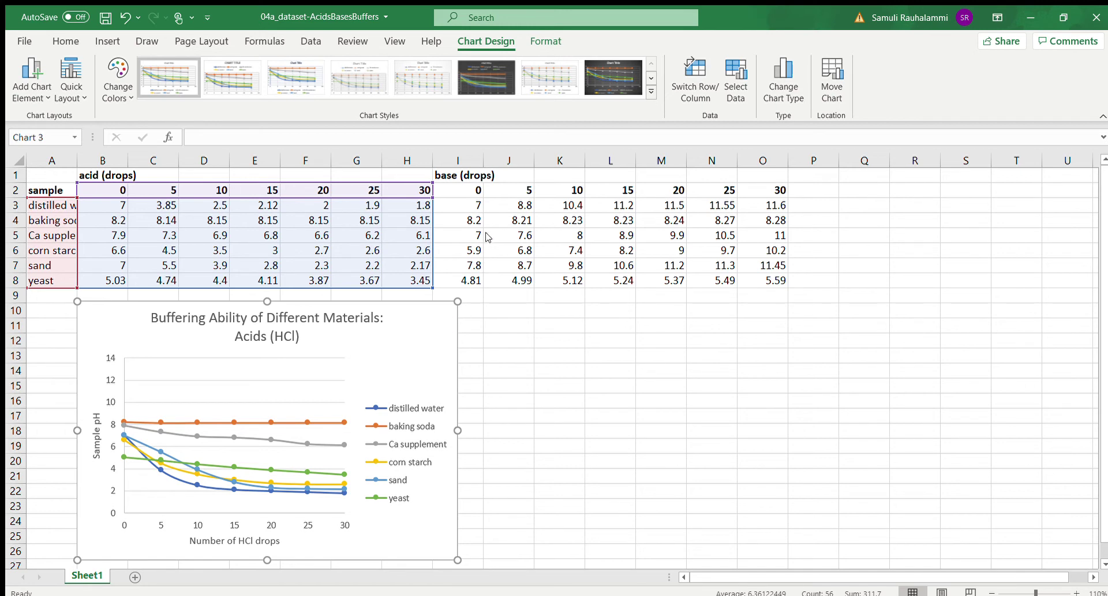
Paste a copy of the acid chart at cell J10, below the base data
left_click(503, 310)
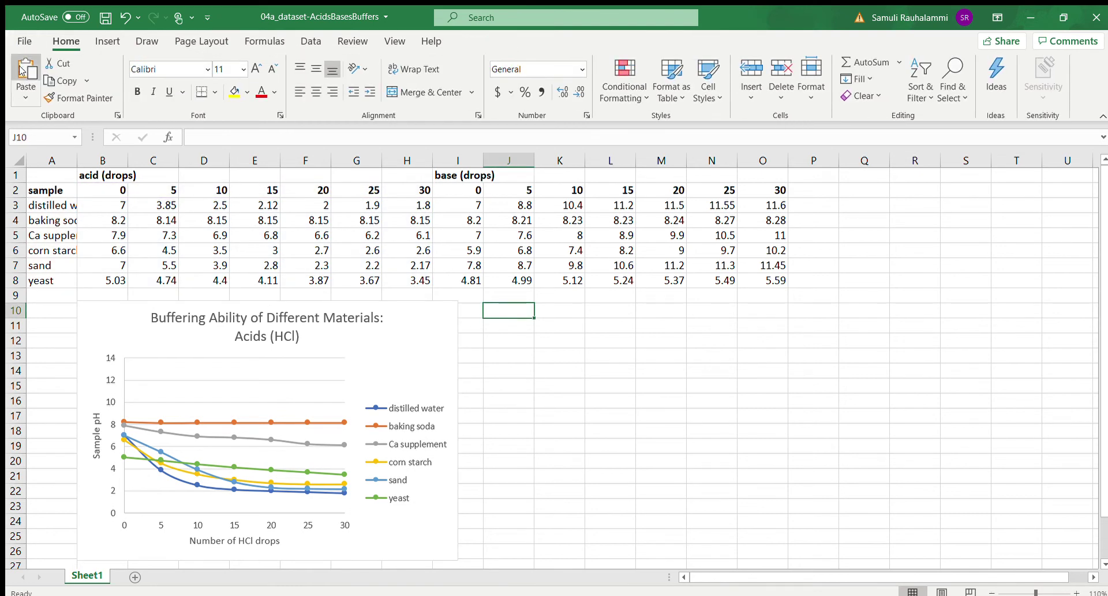
left_click(22, 70)
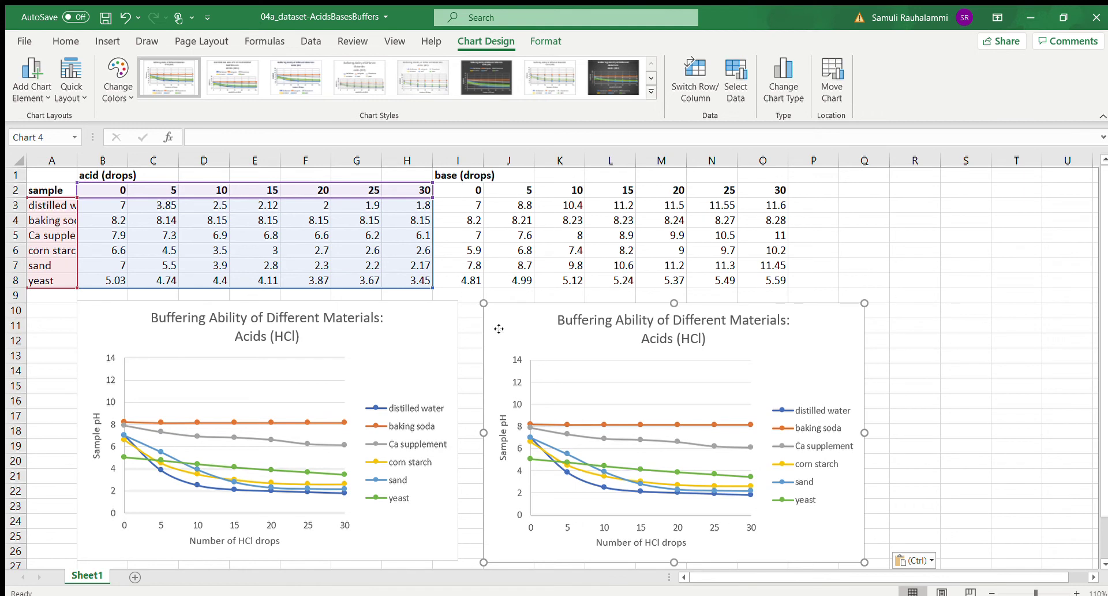
Align the copied chart directly beside the acid chart at row 10 and change its title's second line to "Bases (NaOH)"
left_click_drag(498, 328, 480, 327)
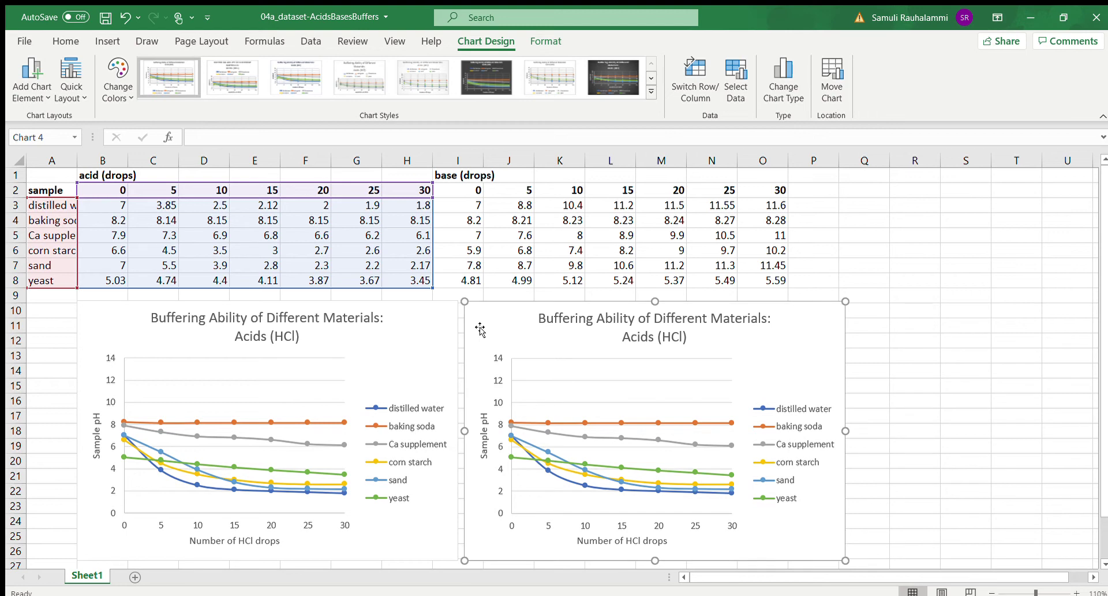
left_click(642, 335)
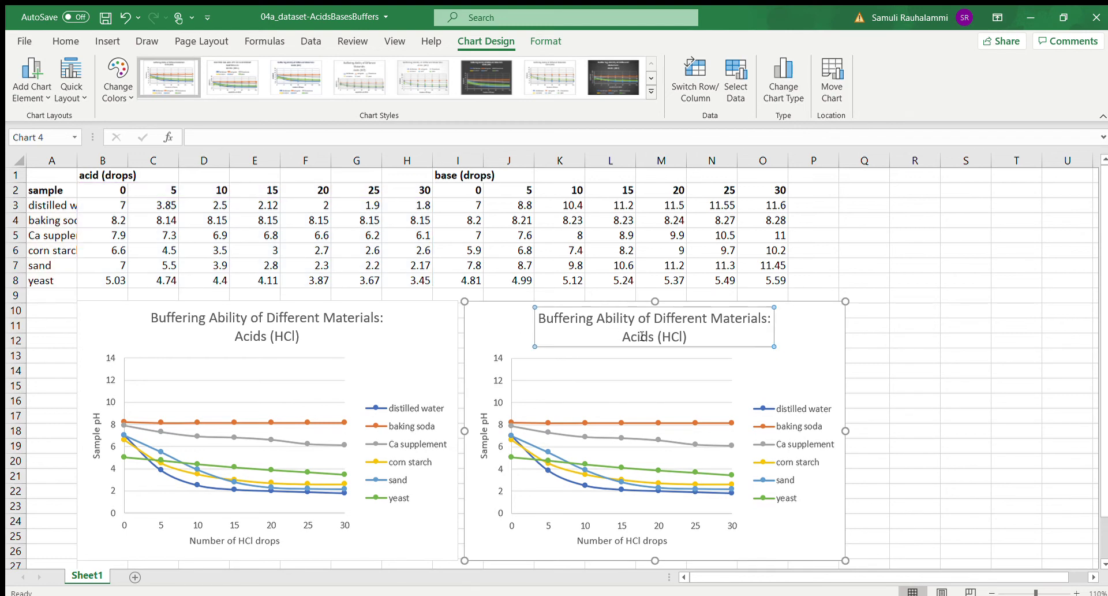
double_click(641, 335)
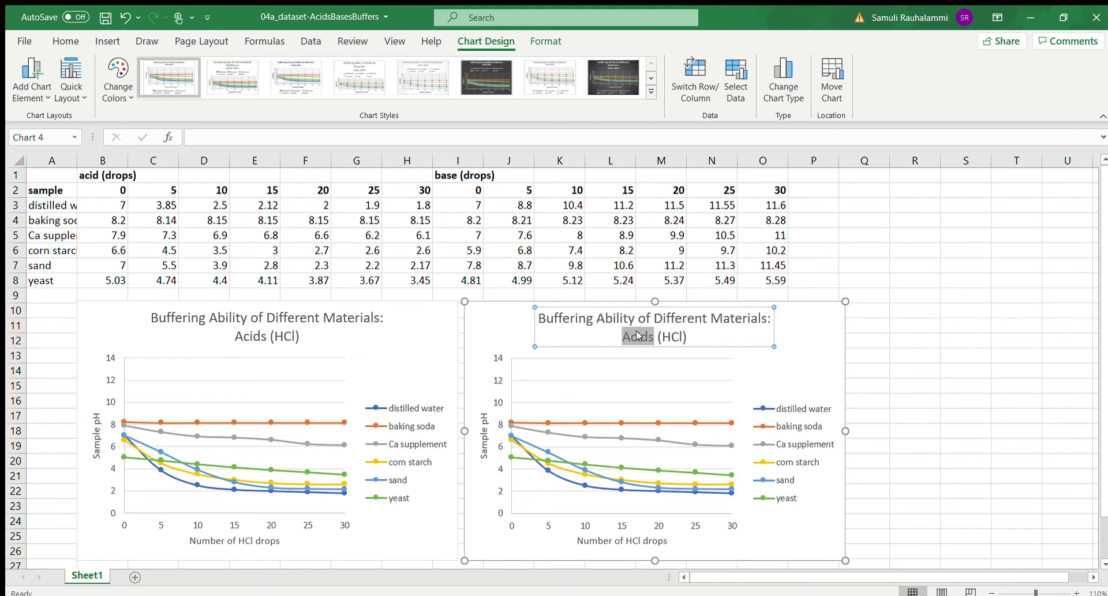
type("Bases")
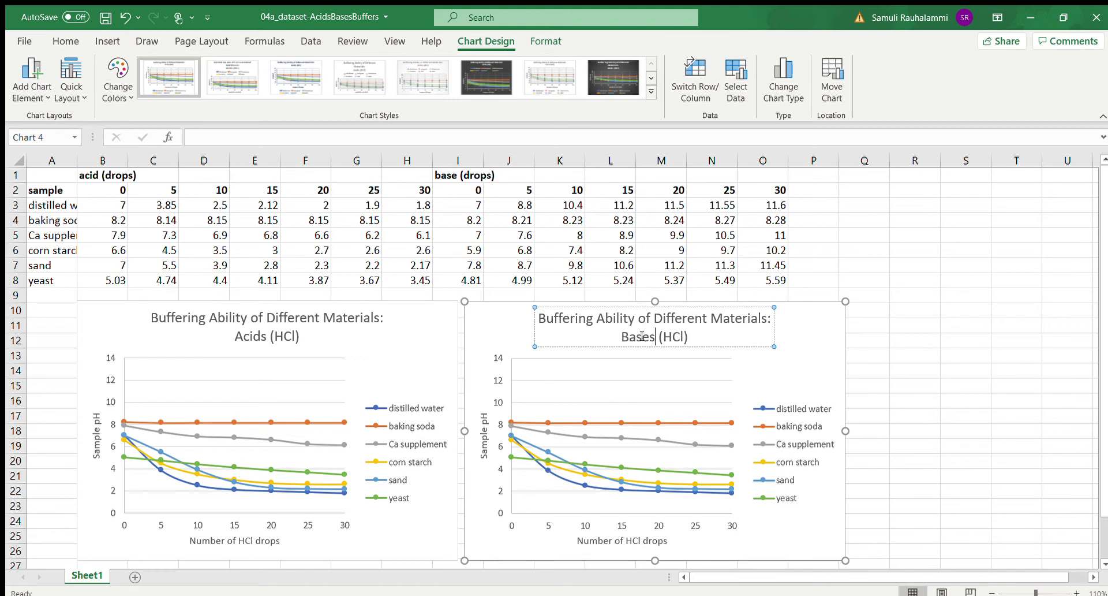
key("Right")
key("shift+Right")
key("shift+Right")
key("shift+Right")
type("NaOH")
Change the copied chart's horizontal axis title to "Number of NaOH drops" and close the formatting pane
double_click(635, 541)
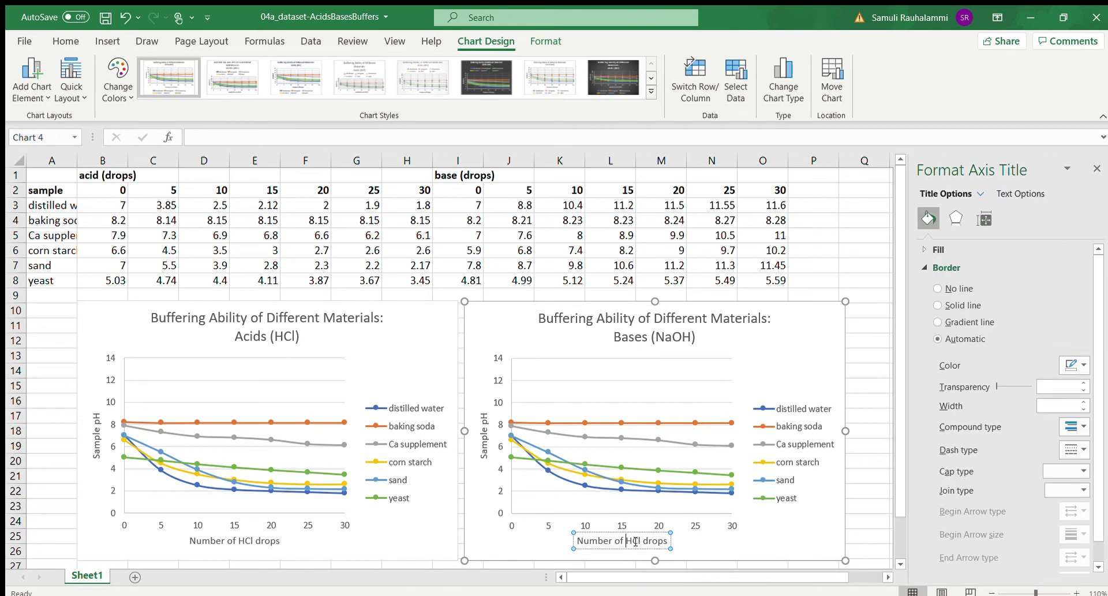
double_click(635, 541)
type("NaOH")
left_click(1096, 168)
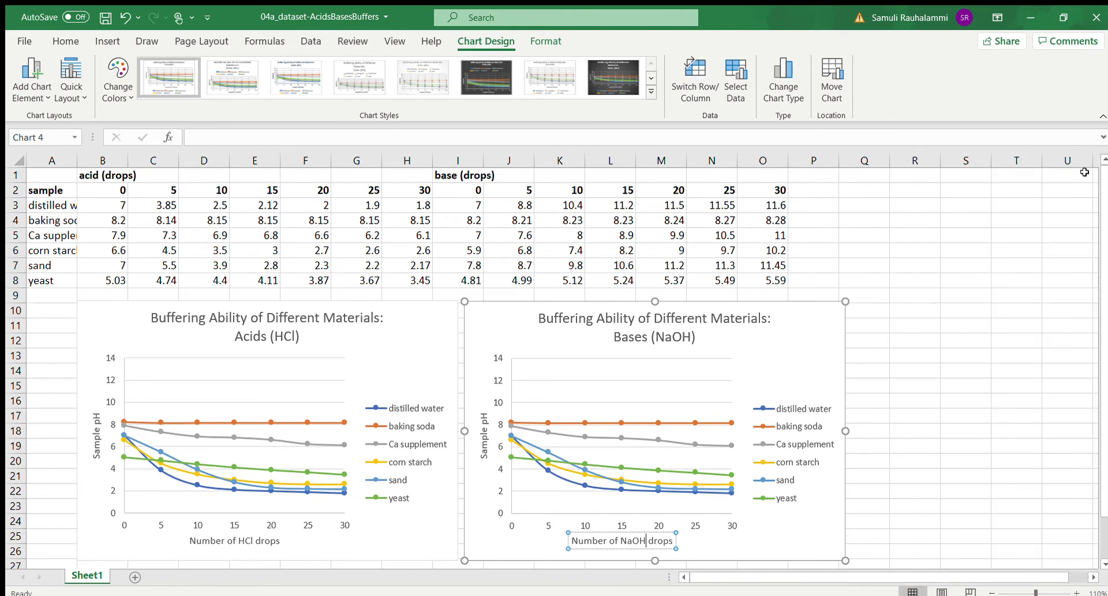
left_click(818, 362)
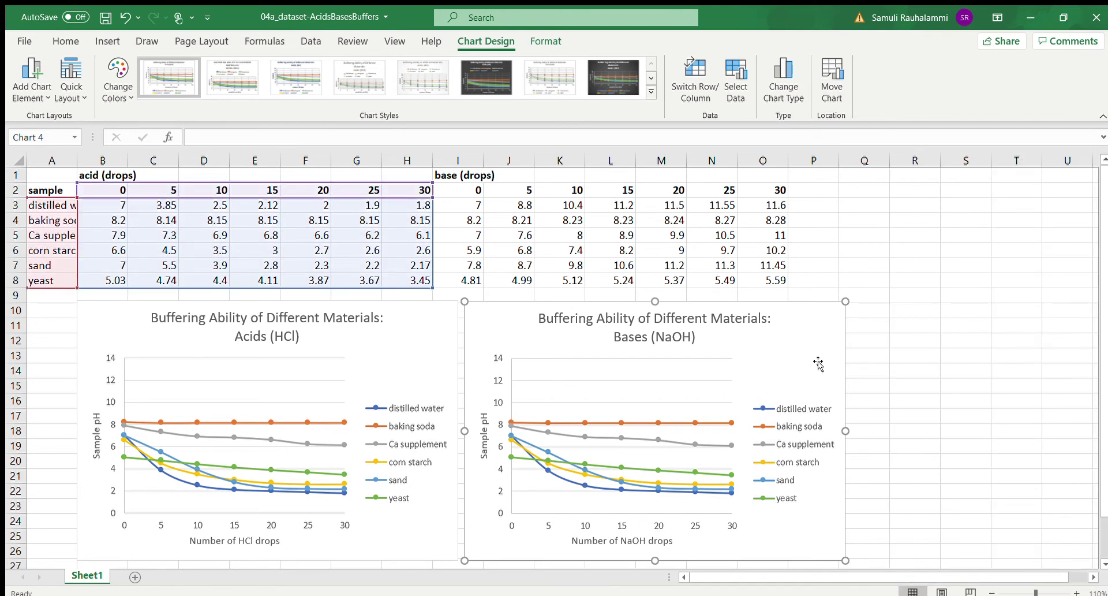
left_click(924, 377)
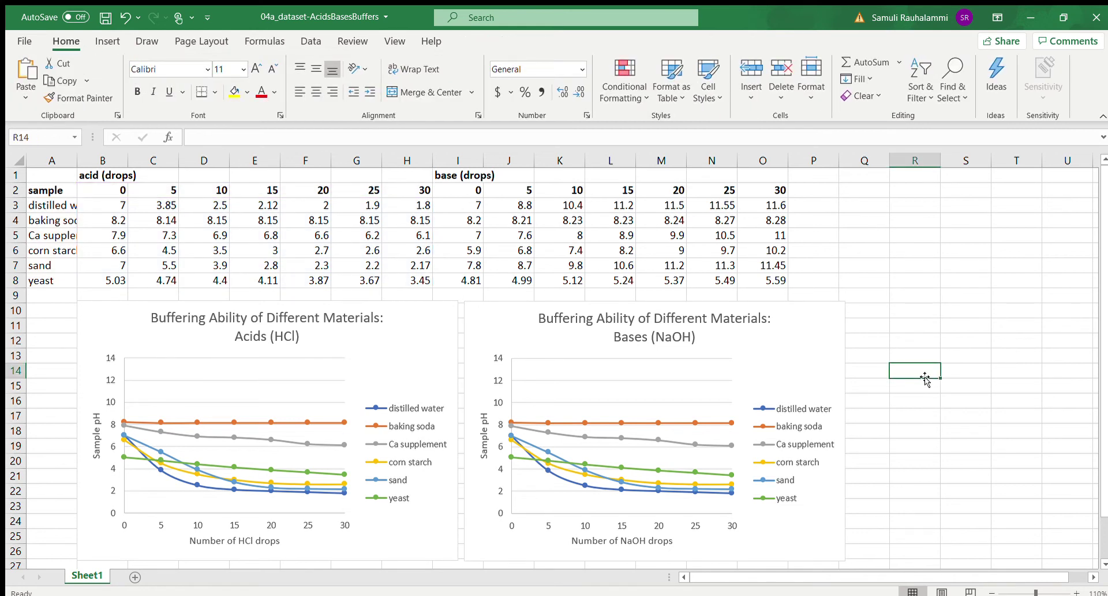
Shift the bases chart's source data range from the acid columns to the base drops data in I2:O8
left_click(804, 343)
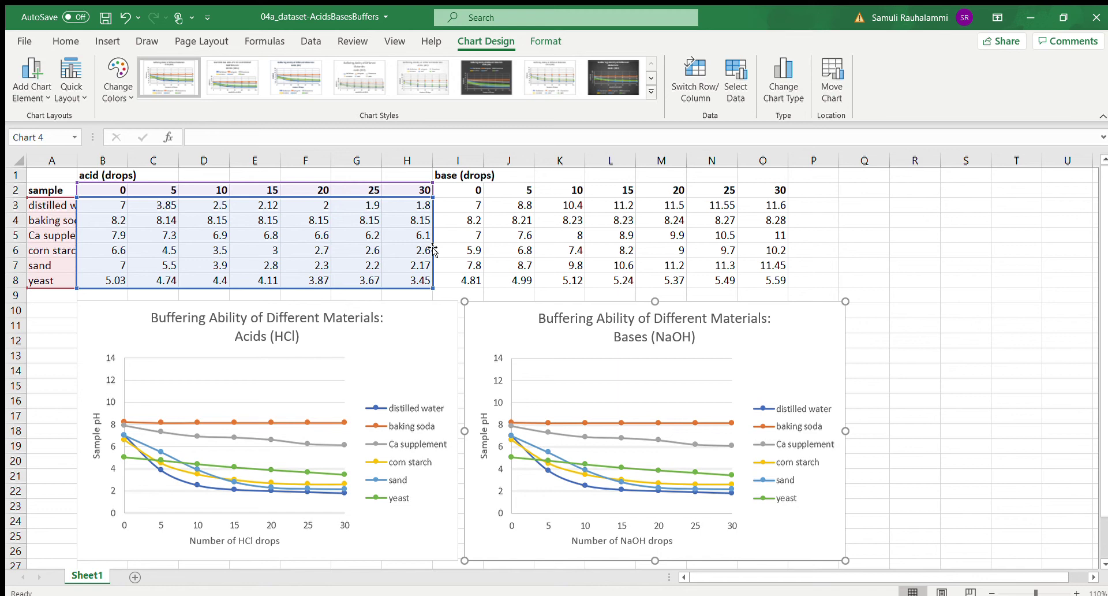
left_click_drag(432, 249, 757, 250)
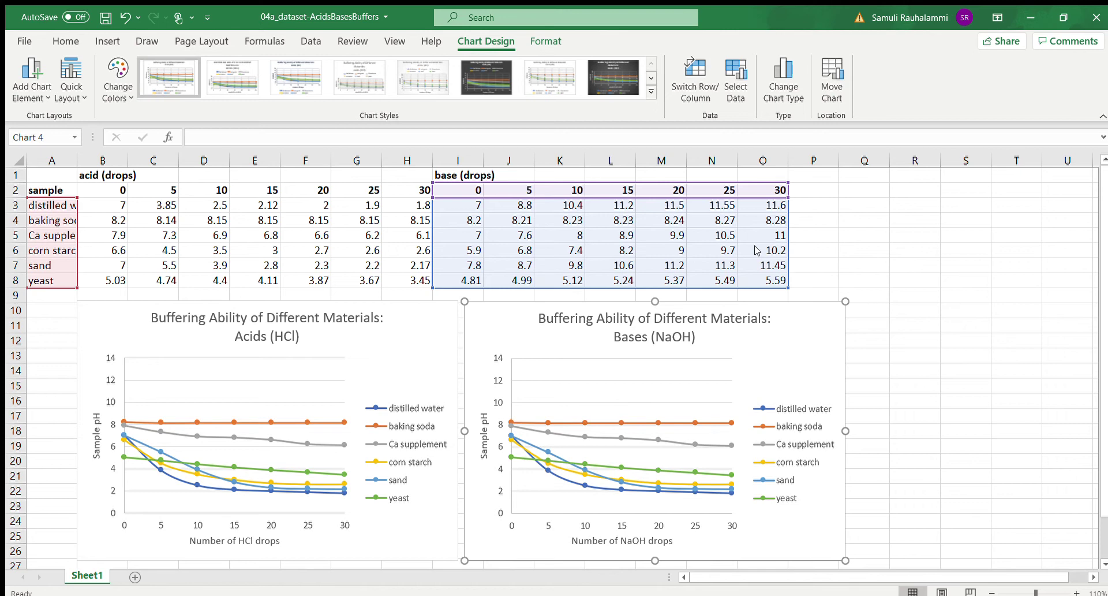
left_click_drag(757, 249, 758, 249)
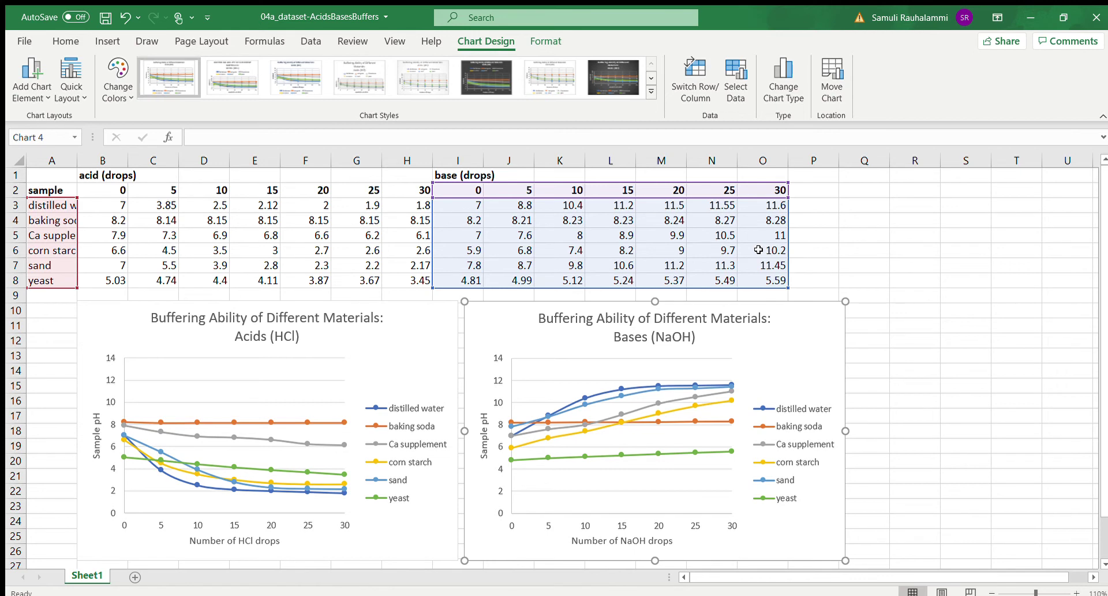
left_click(914, 449)
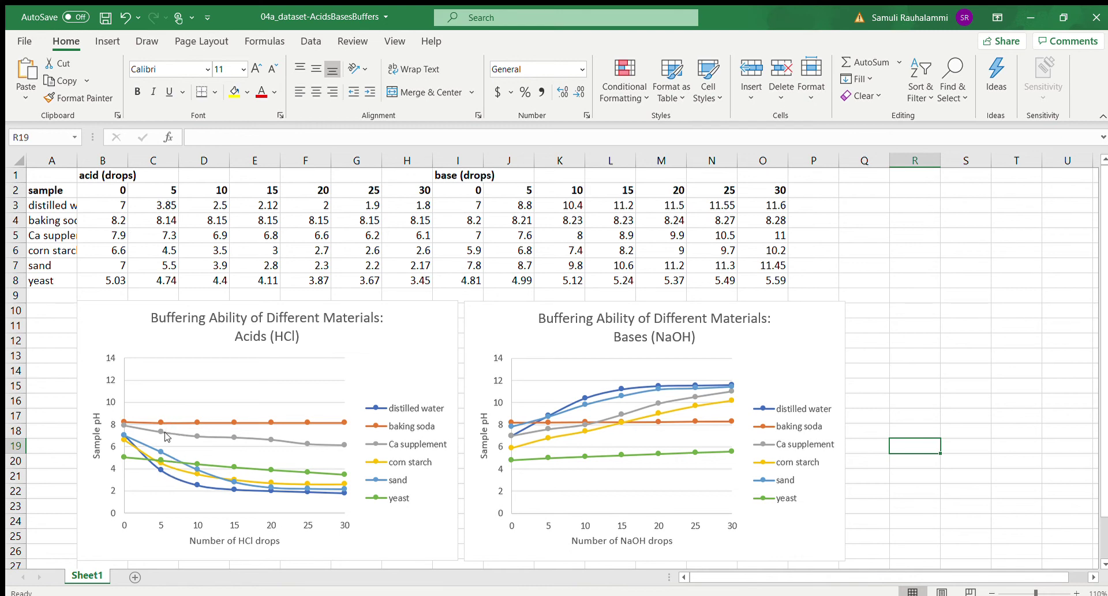
Format the distilled water series as a dashed line in both the acids chart and the bases chart
left_click(167, 474)
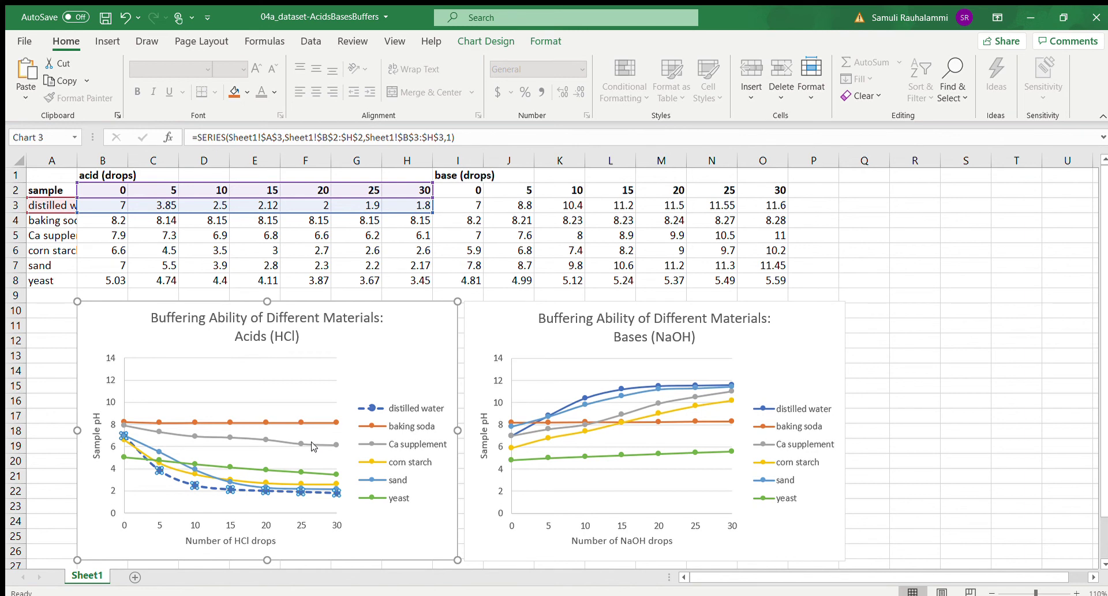
left_click(590, 394)
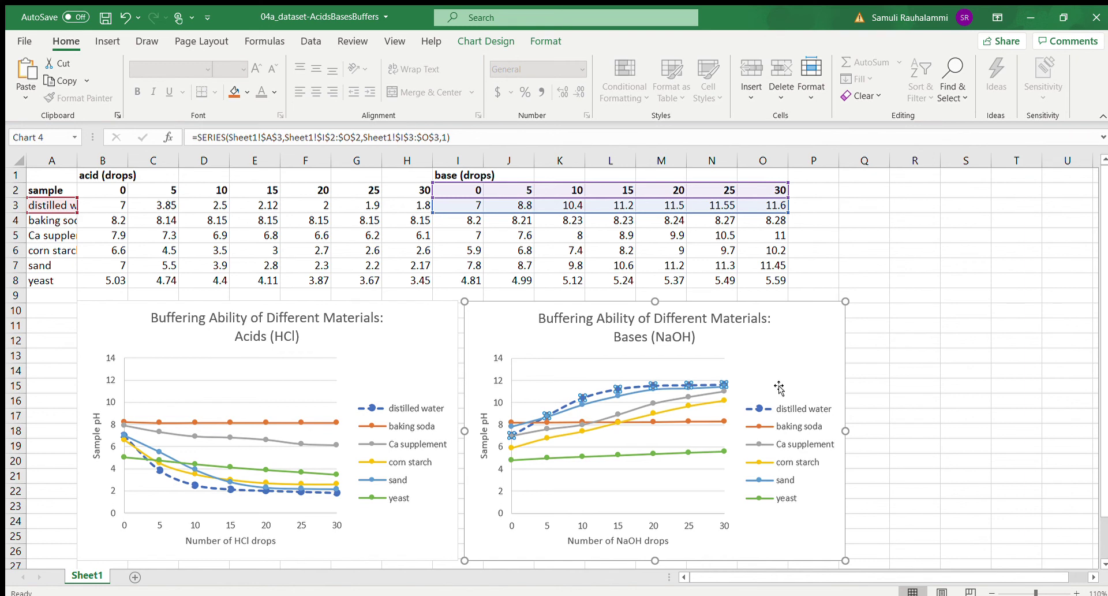
left_click(774, 535)
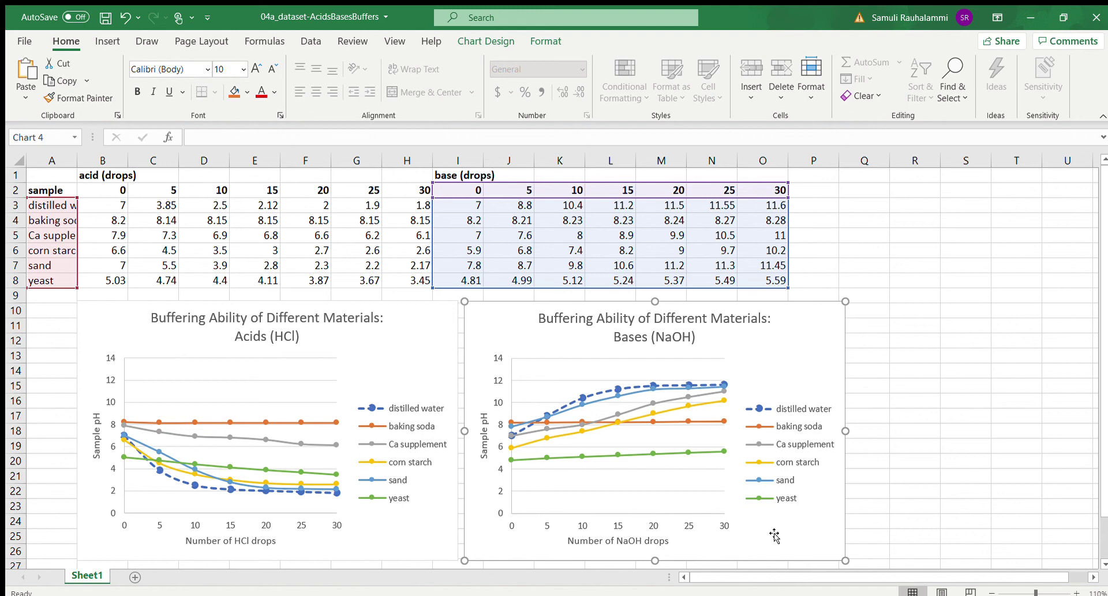
left_click(919, 312)
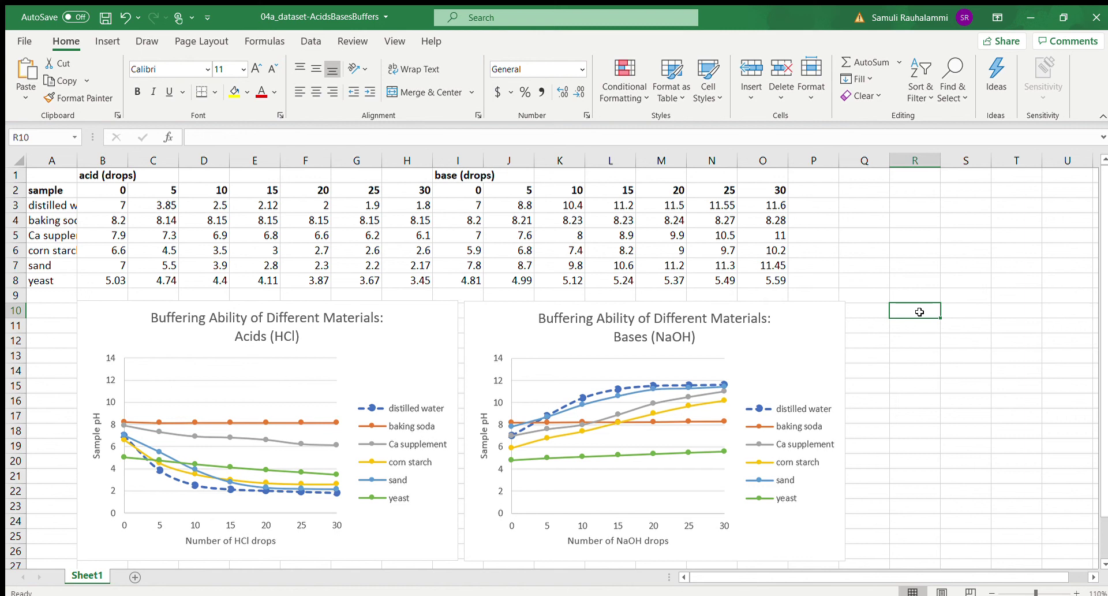
left_click(433, 326)
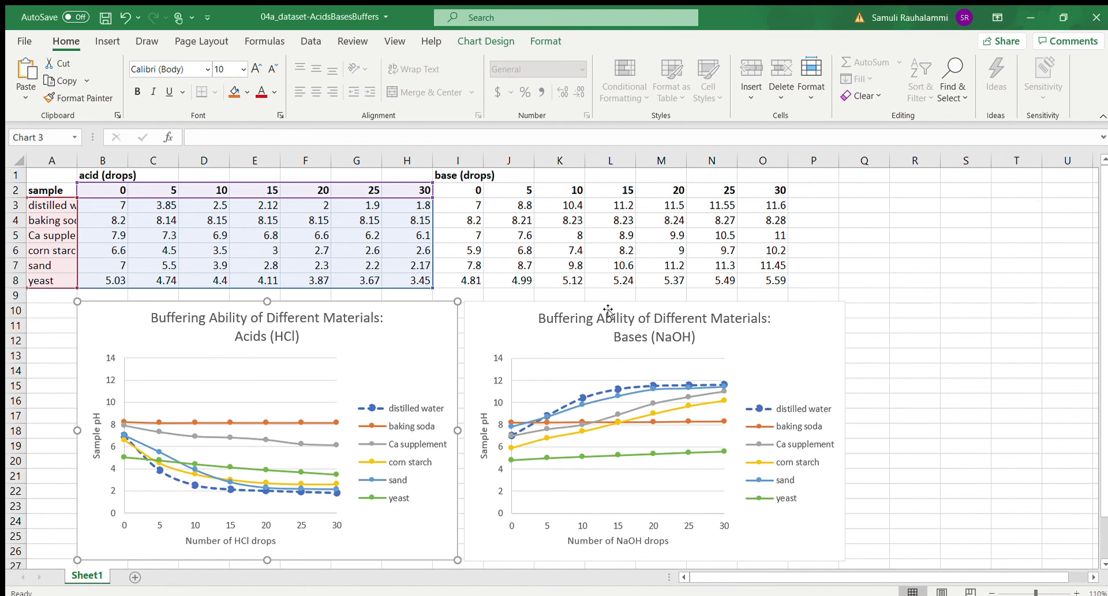
left_click(819, 333)
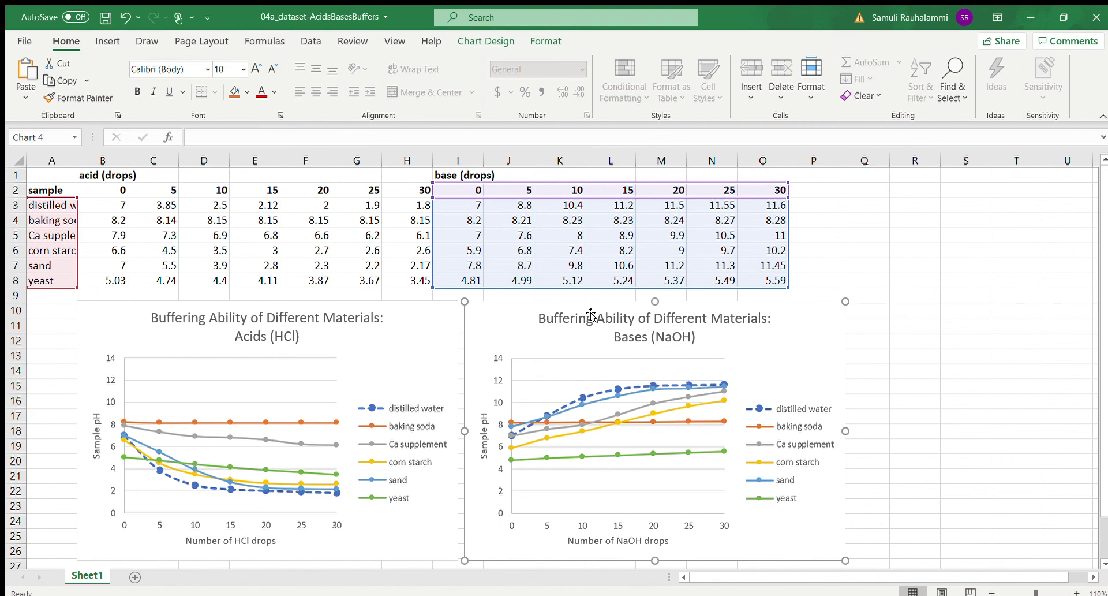
left_click(901, 315)
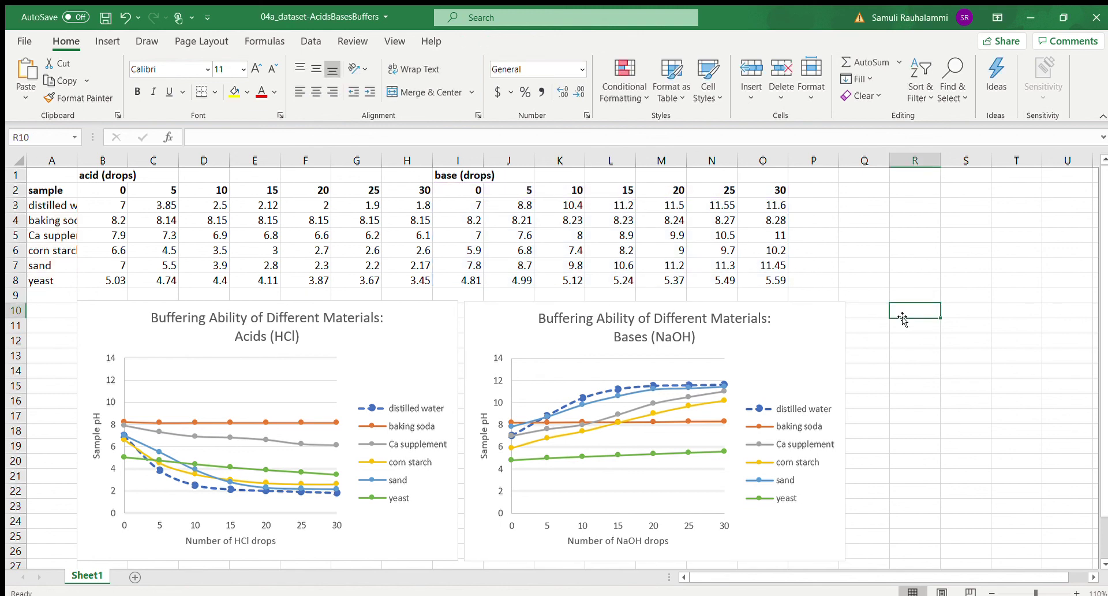